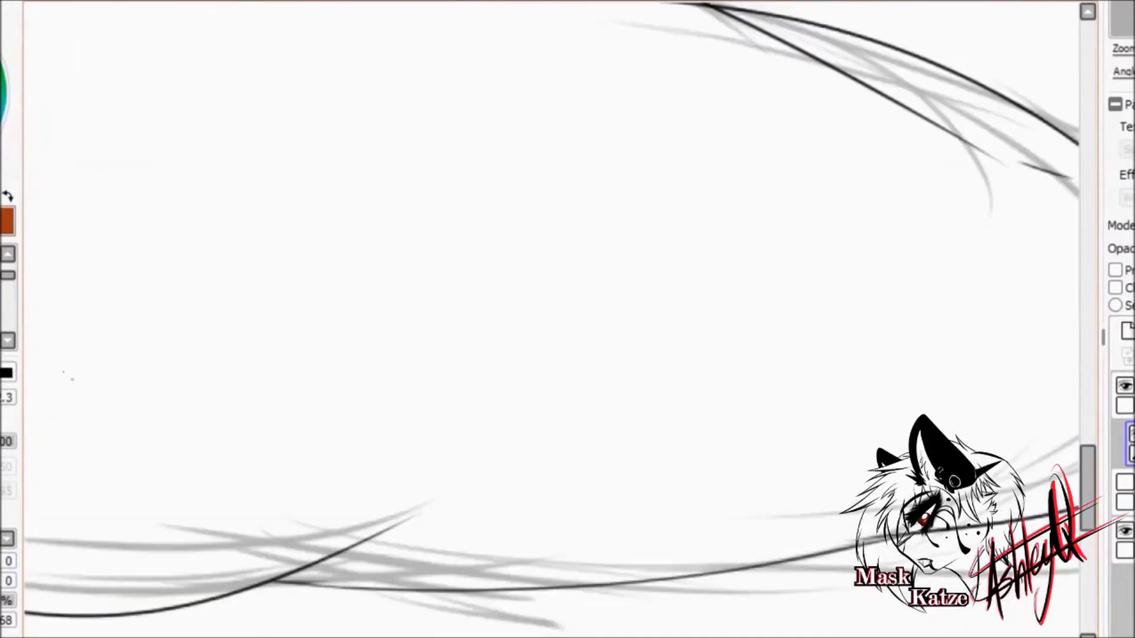
Step: Ink the outer contour of the bent knee over the rough sketch
key("Delete")
key("Delete")
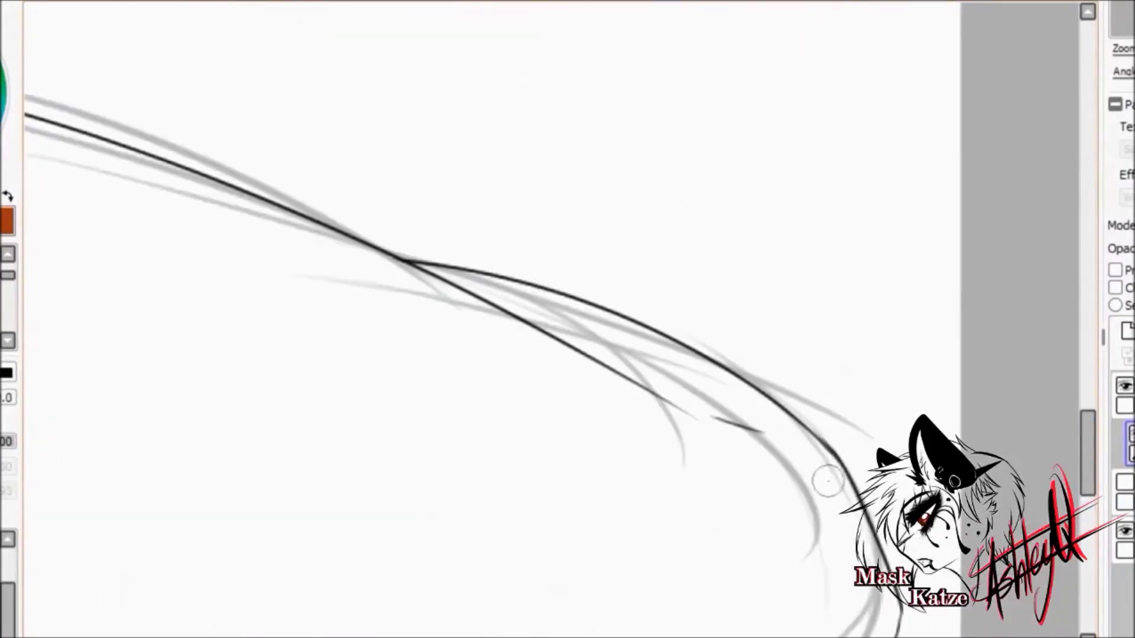
key("Delete")
key("Delete")
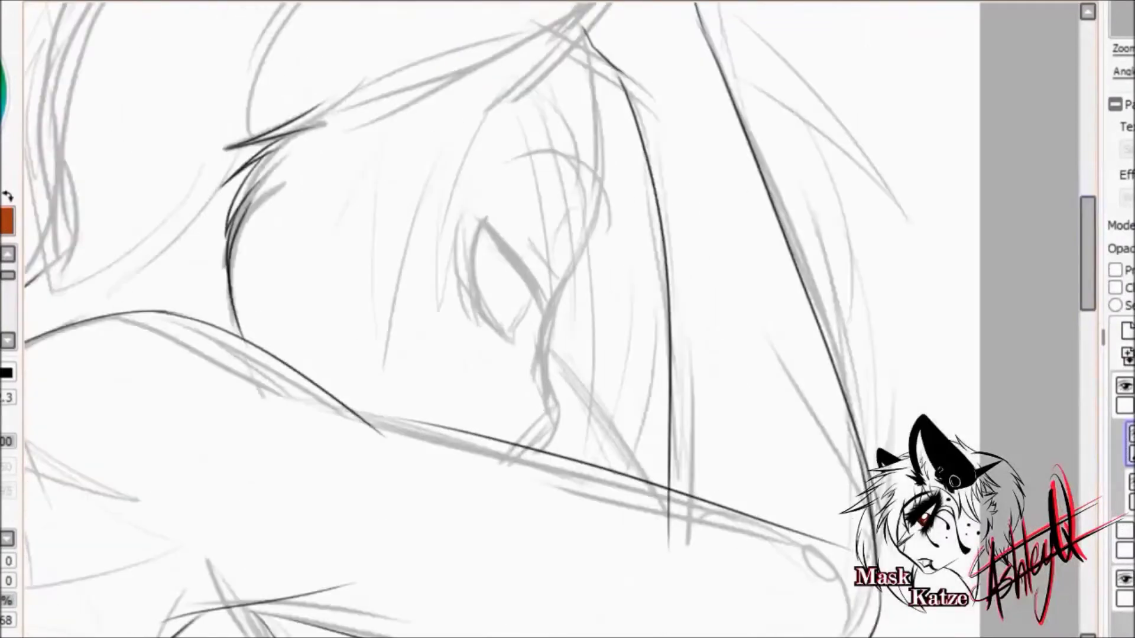
Step: Transform the lassoed outer line of the raised forearm, apply the change and clear the selection
left_click_drag(1089, 260, 1088, 248)
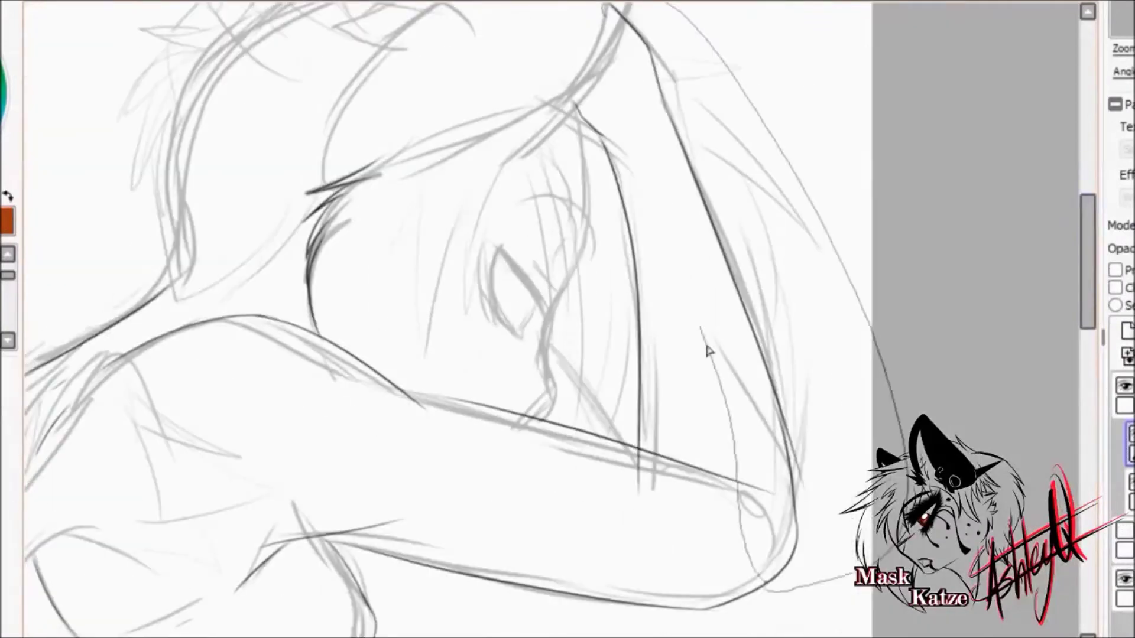
key("ctrl+t")
key("Return")
key("ctrl+d")
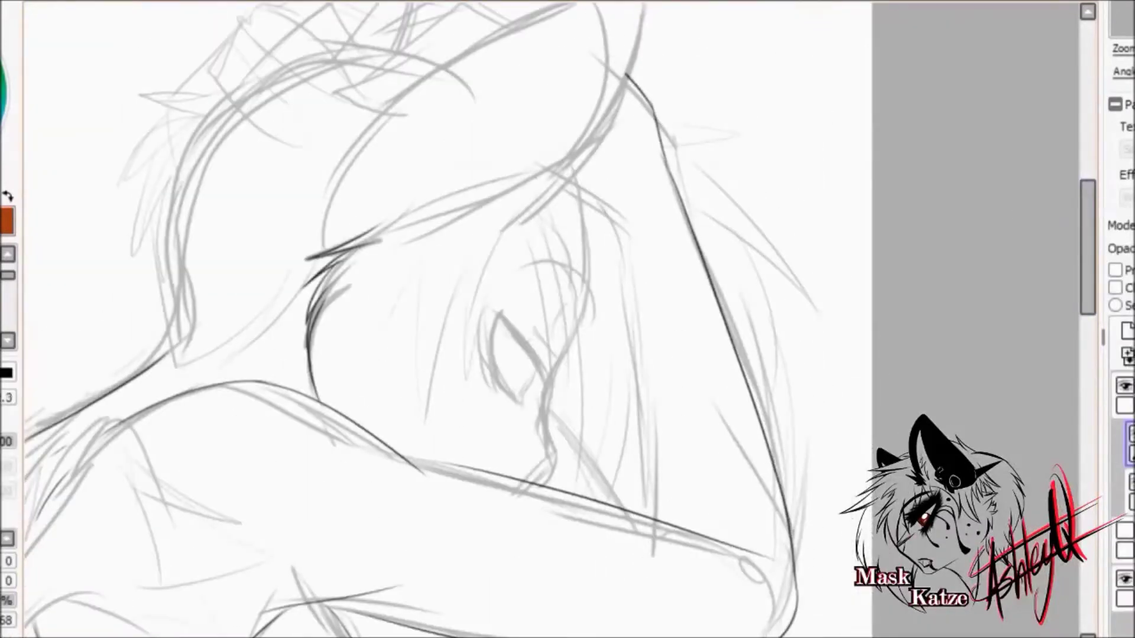
Step: Ink the wrist and the fingers nearest the large ear on the hand resting on the head
key("Page_Up")
scroll(1089, 362, "up", 3)
key("ctrl+z")
left_click_drag(454, 128, 518, 148)
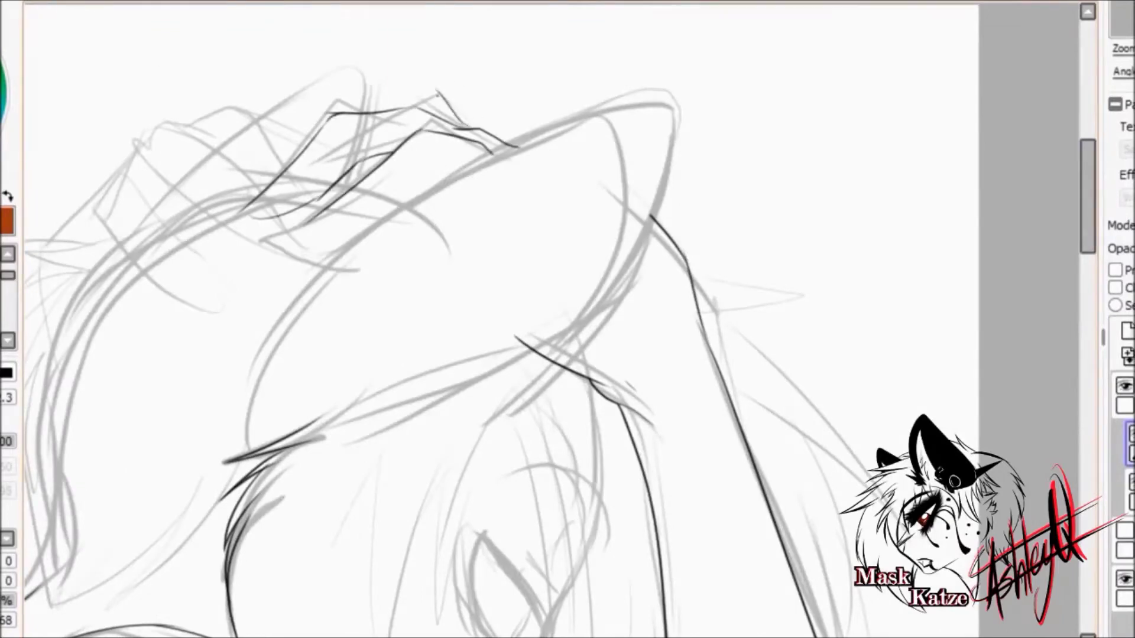
key("ctrl+plus")
key("e")
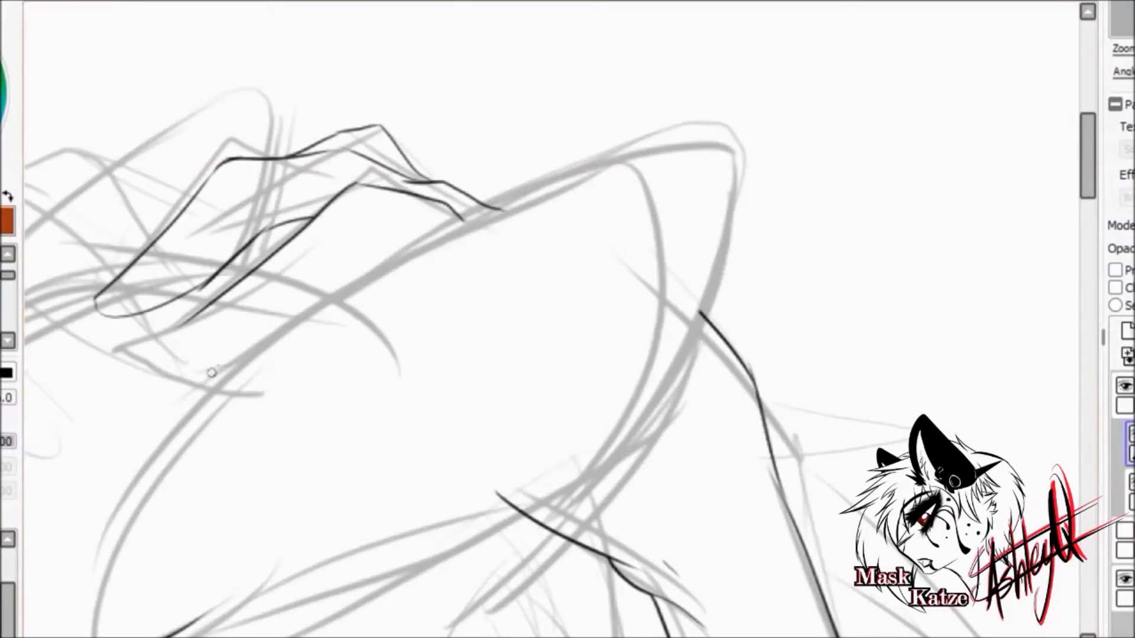
Step: Ink both long sides and the knuckle of the middle finger following the grey sketch
key("n")
scroll(550, 355, "left", 5)
left_click_drag(322, 176, 512, 335)
left_click_drag(272, 263, 509, 363)
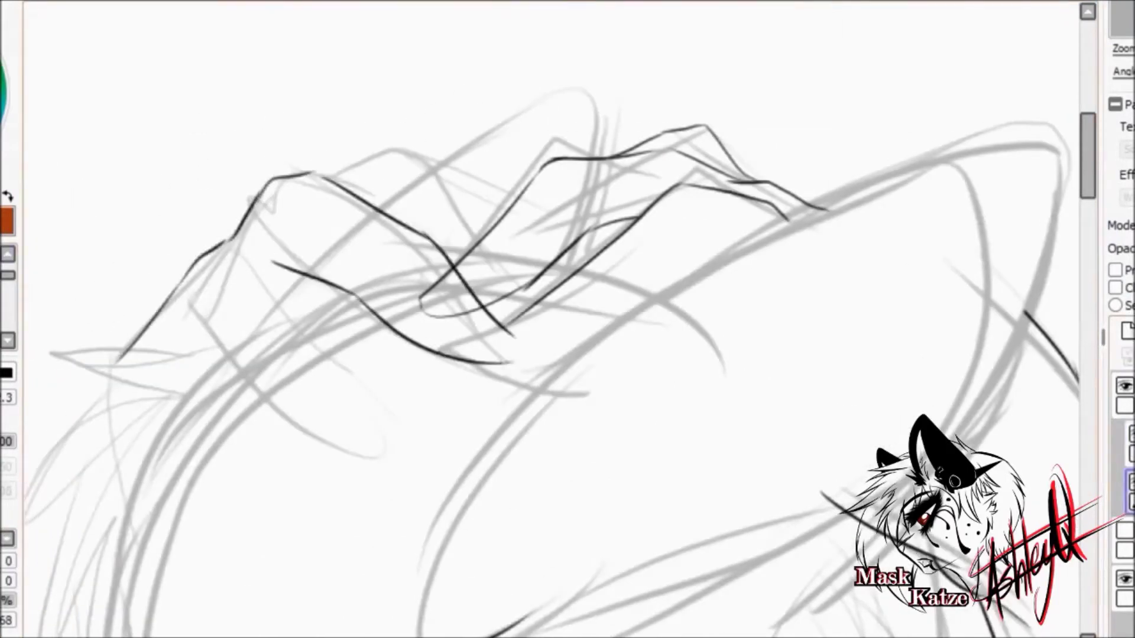
Step: Ink the lowest finger and the rounded fingertips, erasing overshooting line ends around the hand
key("e")
mouse_move(384, 421)
left_mouse_down()
mouse_move(354, 381)
mouse_move(390, 436)
left_mouse_up()
key("n")
key("e")
key("e")
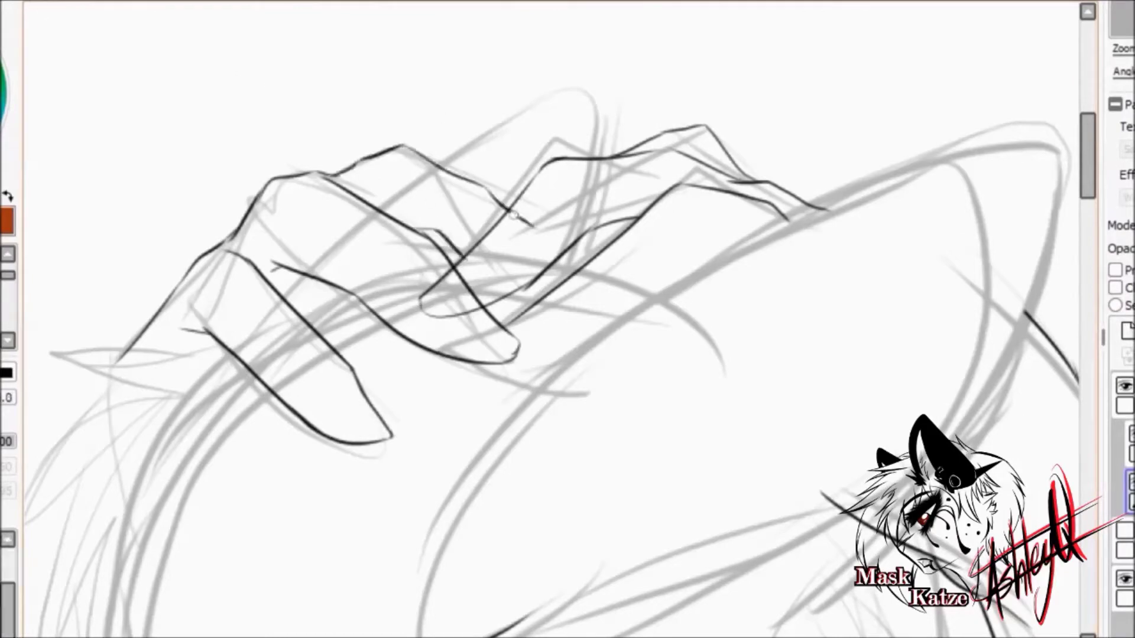
key("n")
Step: Ink the nose and lips of the face profile just above the upper arm
scroll(452, 278, "down", 5)
scroll(533, 296, "up", 5)
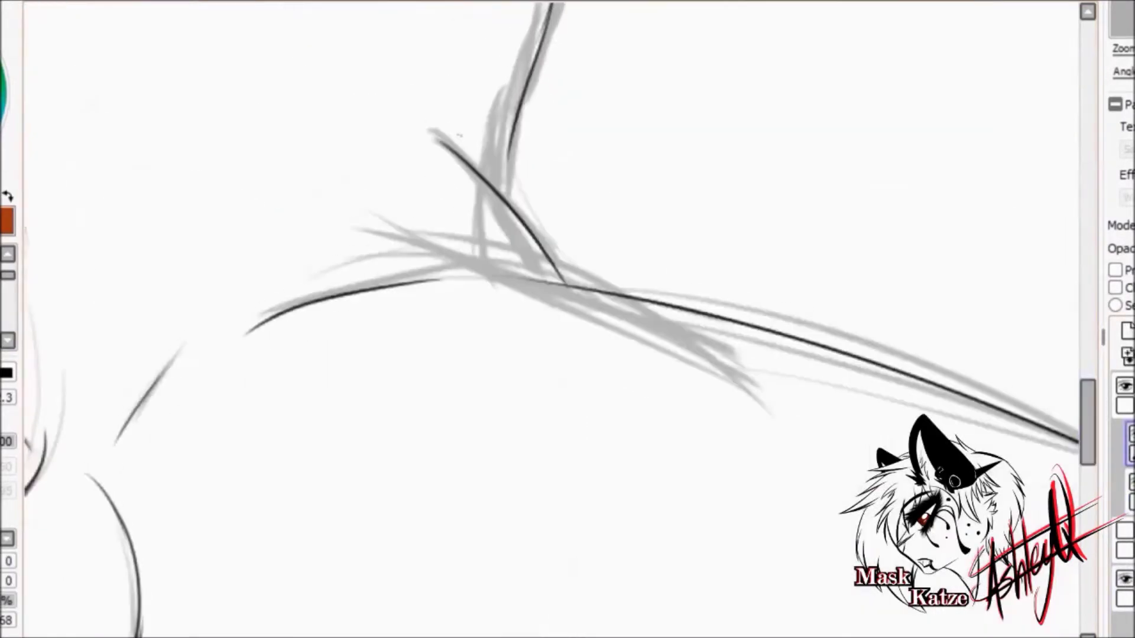
scroll(1065, 248, "up", 3)
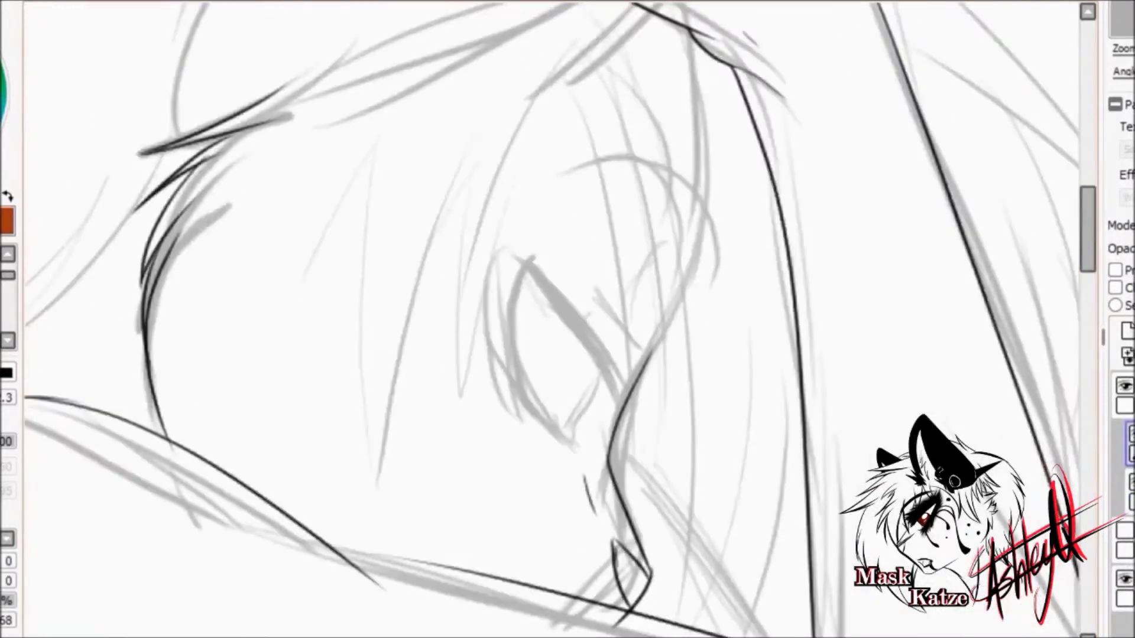
key("e")
scroll(532, 319, "down", 3)
scroll(532, 319, "down", 5)
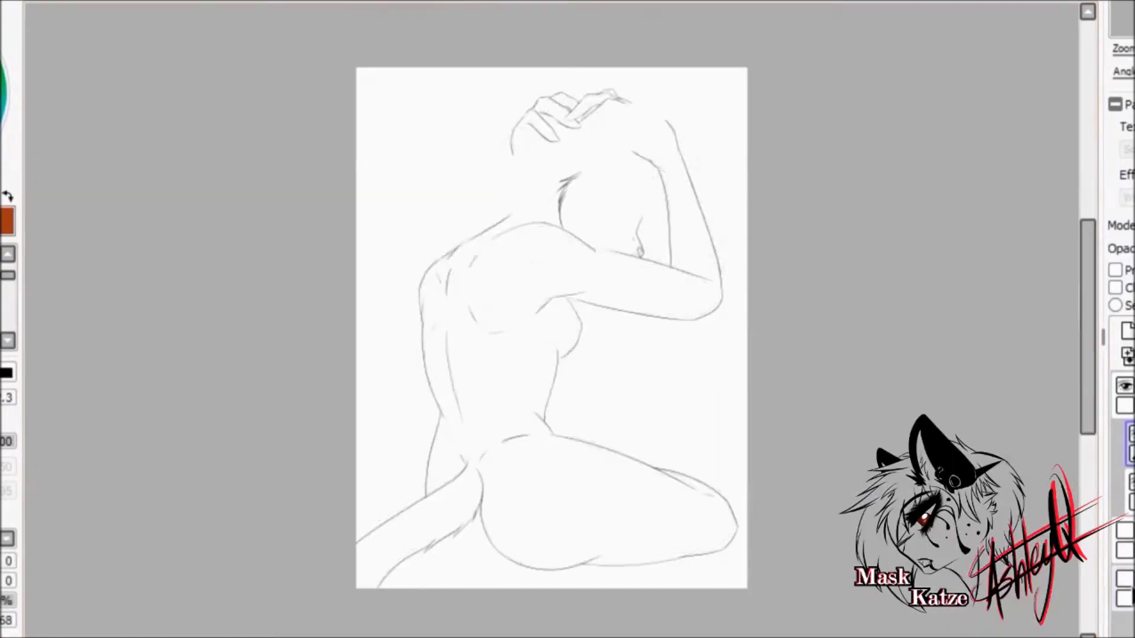
Step: Ink the short contour below the hand at the back of the head and erase its stray end
scroll(532, 319, "up", 5)
key("n")
left_click_drag(368, 195, 385, 341)
key("e")
left_click_drag(407, 210, 412, 214)
scroll(472, 193, "down", 4)
scroll(347, 4, "down", 1)
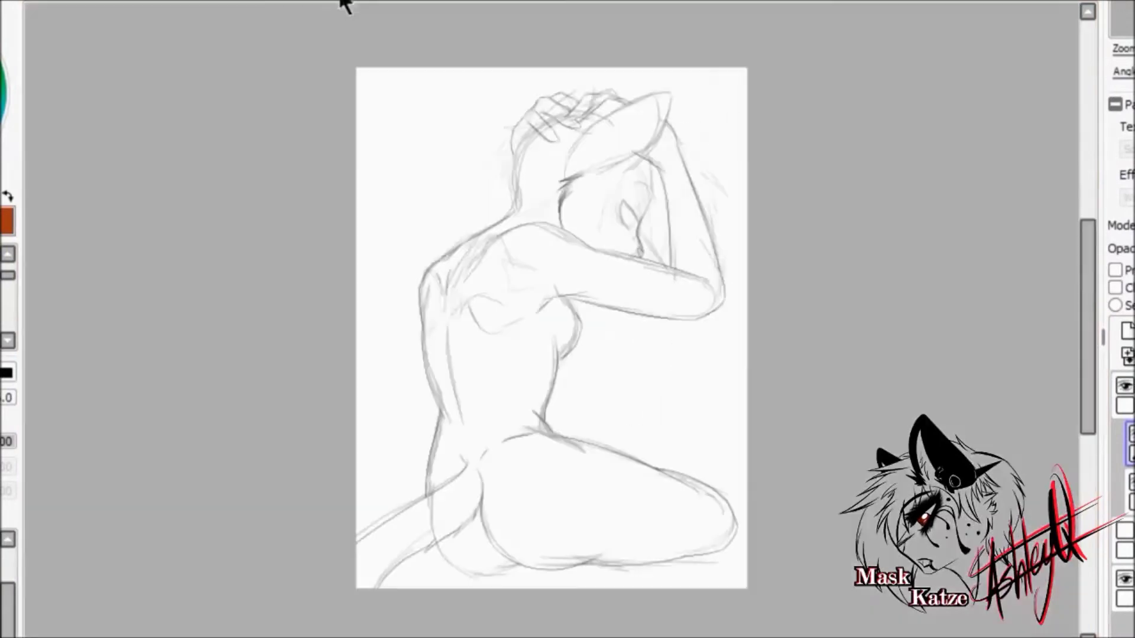
Step: Ink pointed fur tufts down the back of the head and the nape line to the shoulder
scroll(347, 5, "up", 5)
key("n")
left_click_drag(347, 319, 420, 556)
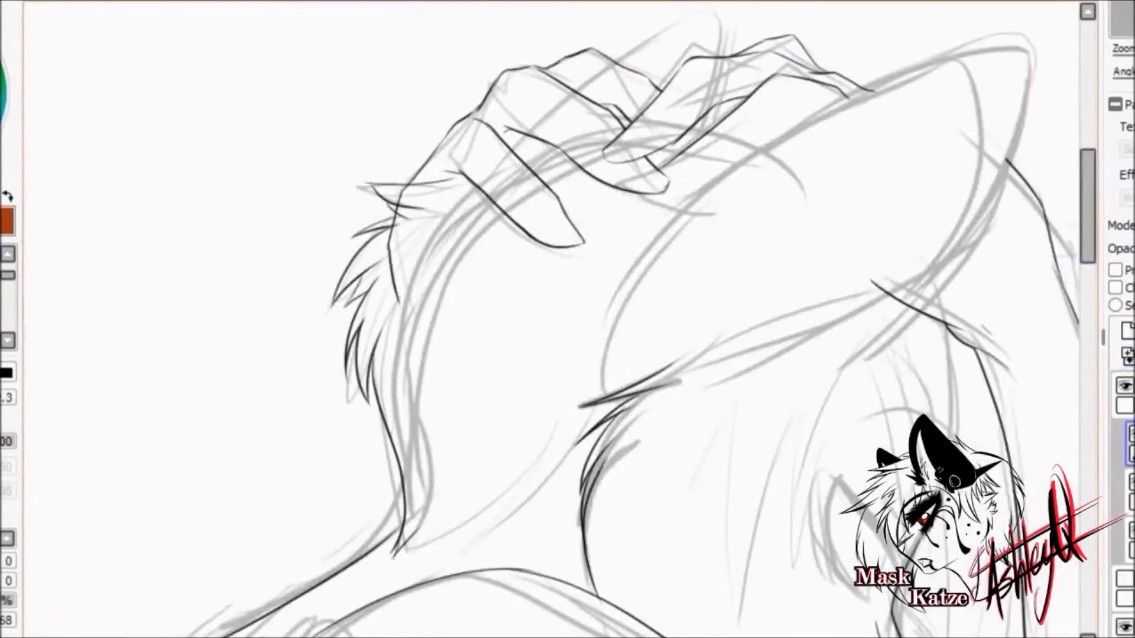
Step: Ink a jagged fur edge along the neck from the nape up to the cheek fur
scroll(414, 532, "up", 2)
left_click_drag(243, 319, 482, 213)
left_click_drag(364, 287, 568, 133)
mouse_move(538, 192)
left_mouse_down()
mouse_move(621, 94)
mouse_move(608, 126)
left_mouse_up()
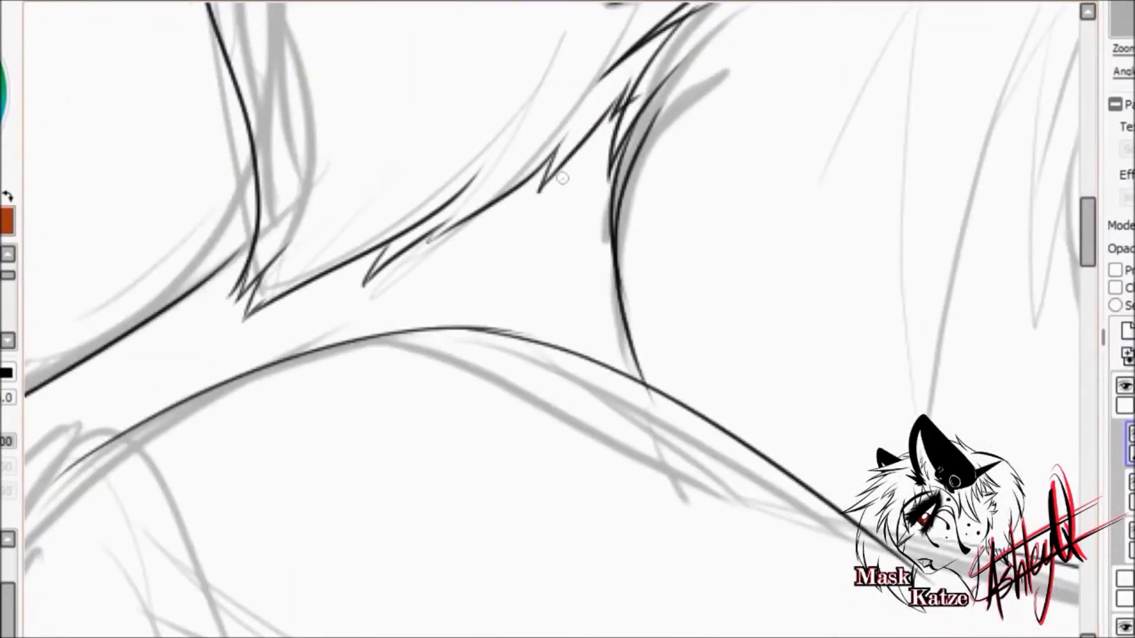
Step: Ink the first long pointed bangs falling from below the large ear across the cheek
scroll(349, 126, "up", 4)
left_click_drag(390, 290, 289, 532)
scroll(532, 319, "down", 3)
left_click_drag(485, 255, 414, 367)
scroll(532, 319, "left", 2)
left_click_drag(405, 295, 379, 470)
left_click_drag(528, 269, 391, 457)
scroll(527, 215, "down", 3)
scroll(473, 319, "up", 3)
Step: Ink more bangs in front of the face and pointed hair tufts sticking out beyond the forearm
left_click_drag(839, 189, 733, 473)
scroll(532, 319, "up", 1)
left_click_drag(542, 231, 532, 384)
mouse_move(650, 65)
left_mouse_down()
mouse_move(697, 568)
mouse_move(733, 567)
left_mouse_up()
scroll(532, 319, "down", 3)
left_click_drag(852, 224, 733, 592)
scroll(532, 319, "up", 3)
left_click_drag(668, 248, 828, 237)
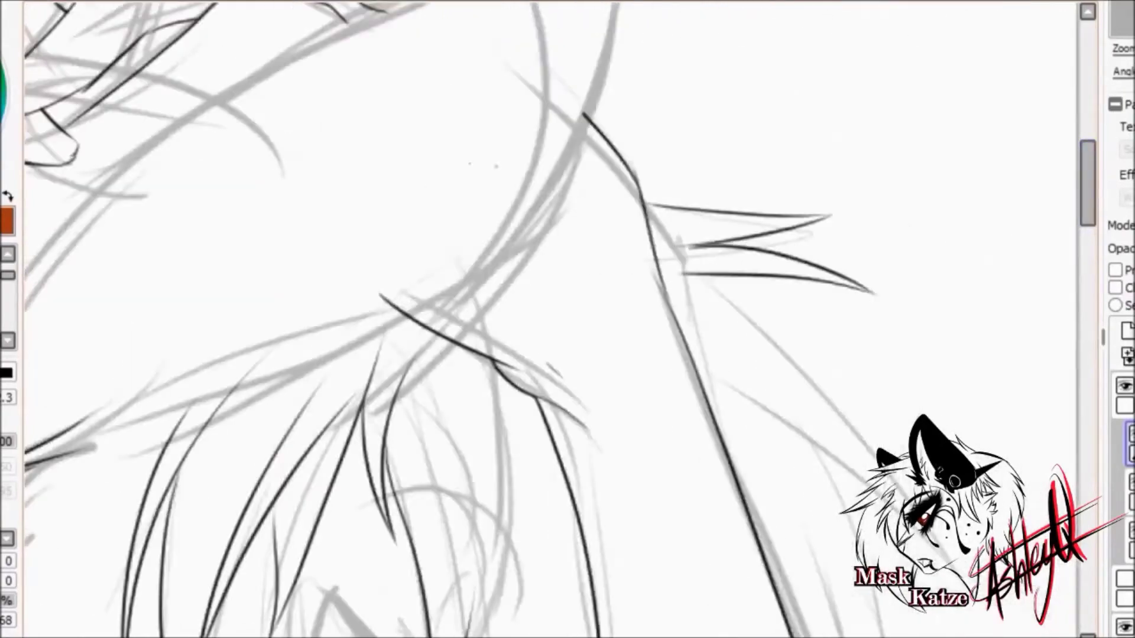
Step: Ink the long hair strands hanging outside the forearm and between the forearm and face, undoing the last stroke
scroll(532, 319, "down", 3)
left_click_drag(408, 266, 177, 562)
scroll(532, 319, "down", 3)
left_click_drag(189, 296, 166, 627)
scroll(532, 319, "down", 2)
left_click_drag(266, 184, 183, 521)
key("ctrl+z")
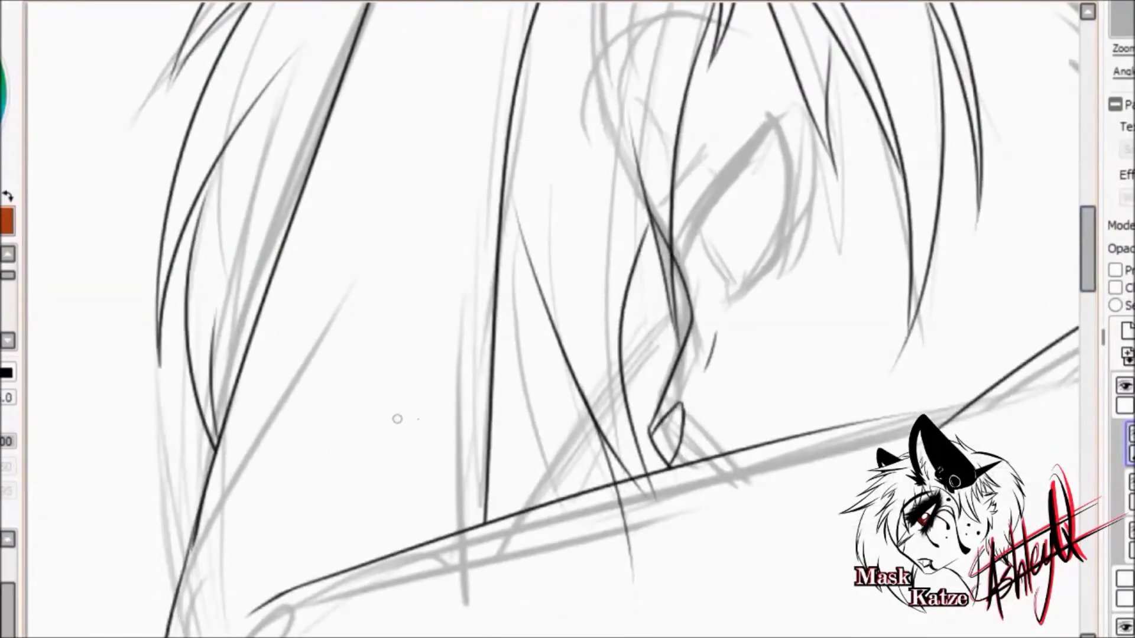
Step: Ink short hair tips between the mouth and the forearm, ending at the upper arm's edge
mouse_move(650, 251)
left_mouse_down()
mouse_move(651, 346)
mouse_move(532, 508)
left_mouse_up()
left_click_drag(570, 378, 566, 500)
left_click_drag(540, 408, 567, 503)
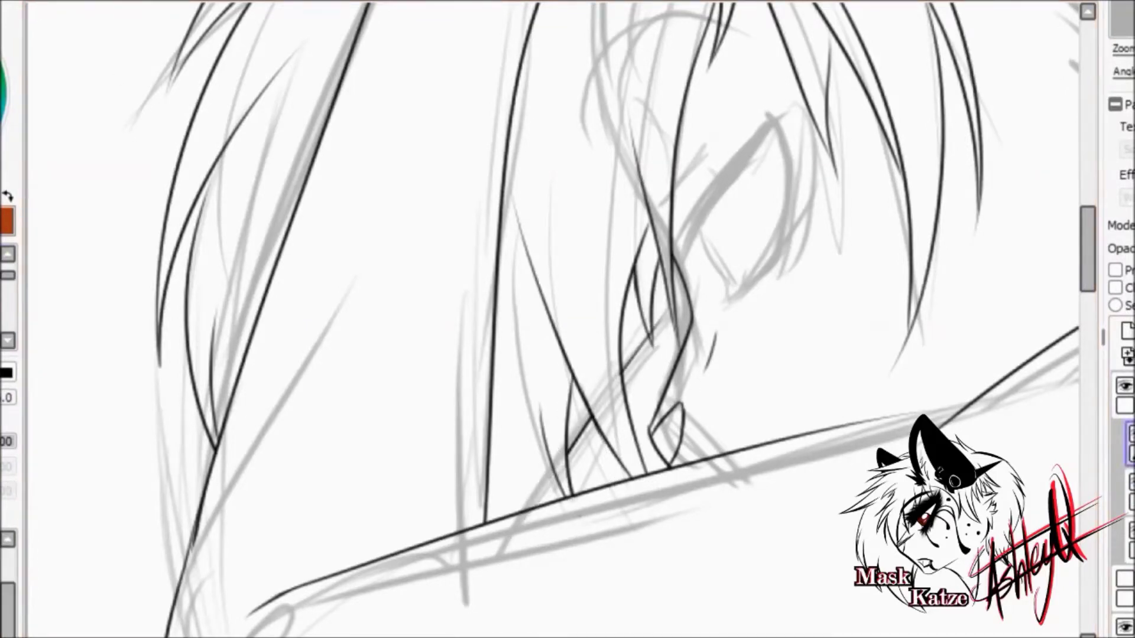
scroll(896, 327, "down", 2)
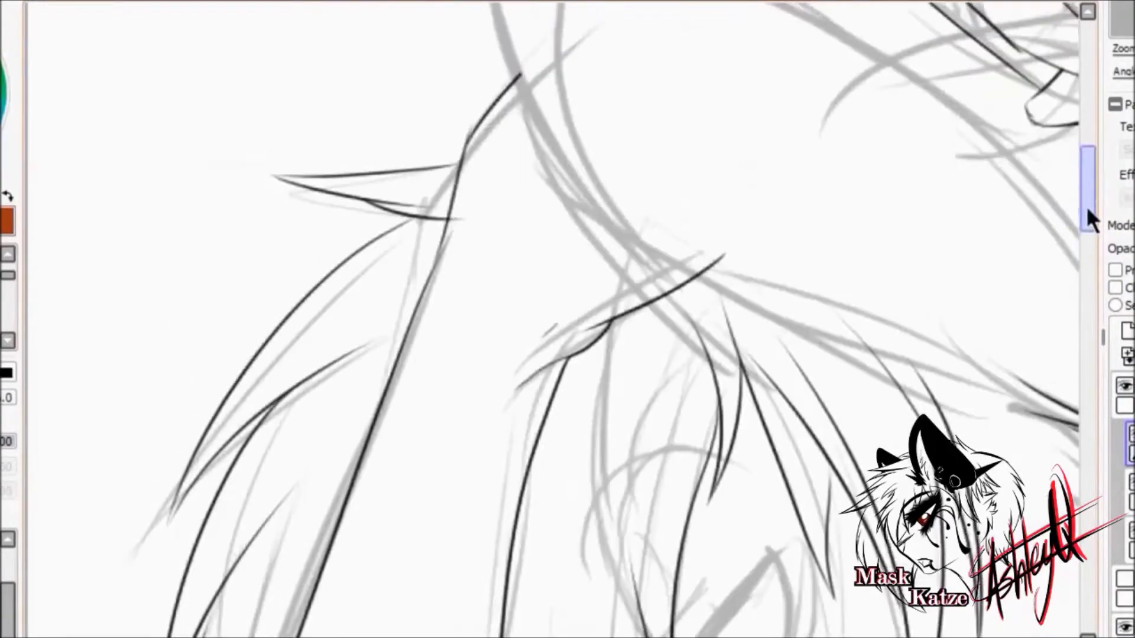
Step: Ink the large near ear's outline with small jagged fur notches along its base
scroll(550, 320, "right", 3)
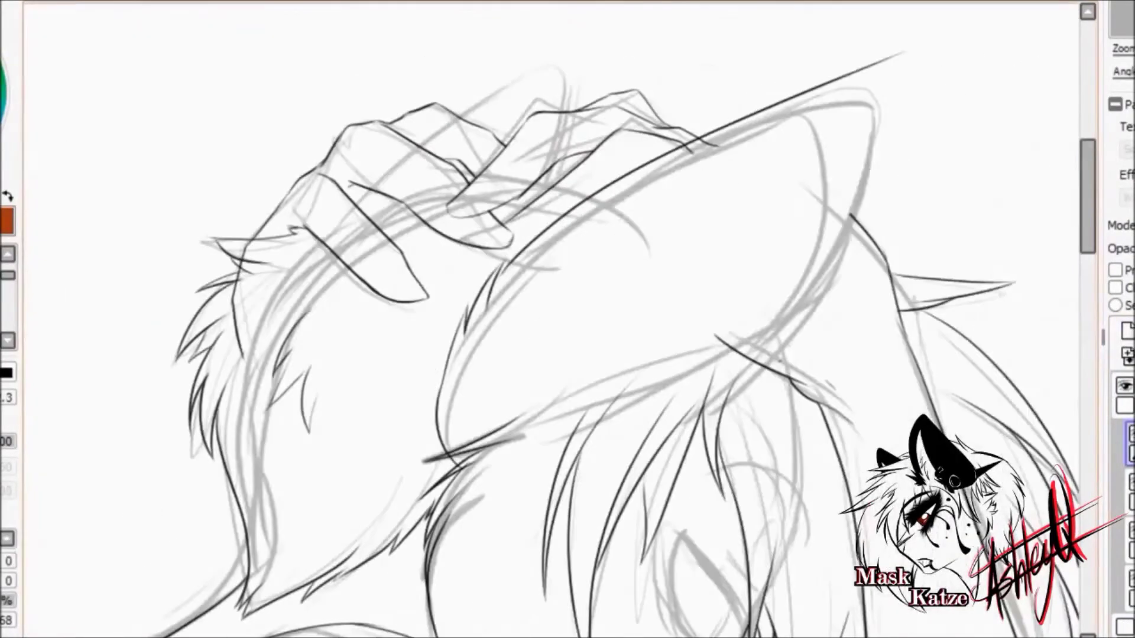
scroll(733, 436, "up", 1)
left_click_drag(486, 229, 468, 254)
scroll(550, 319, "up", 3)
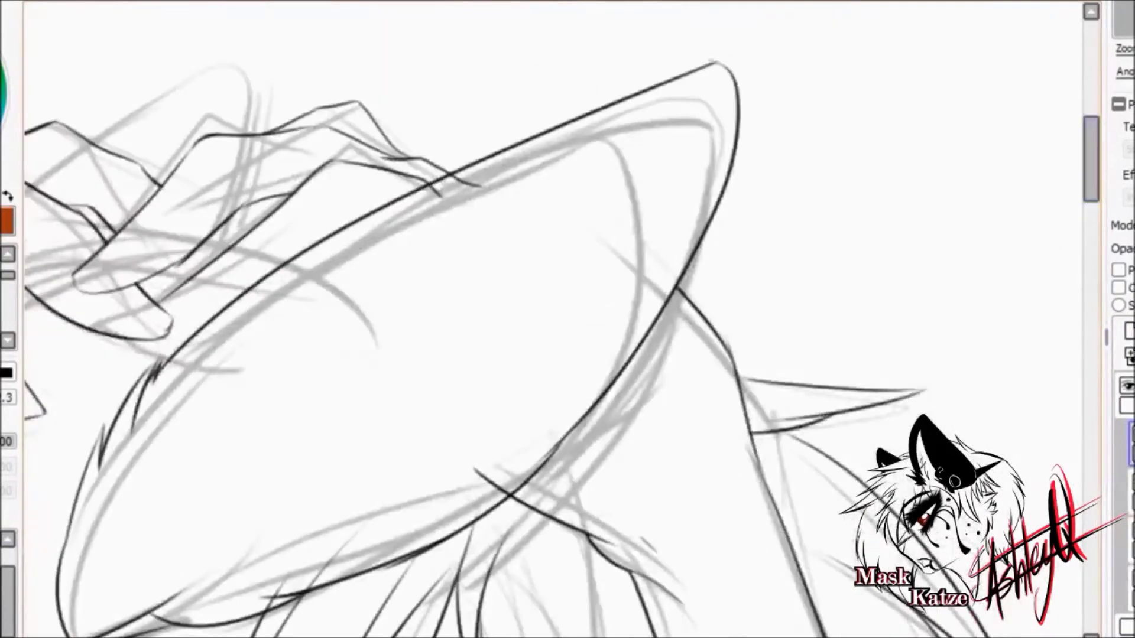
Step: Ink the far ear's tip behind the hand and a short line between the two lowest fingers
scroll(569, 184, "down", 5)
scroll(569, 185, "up", 5)
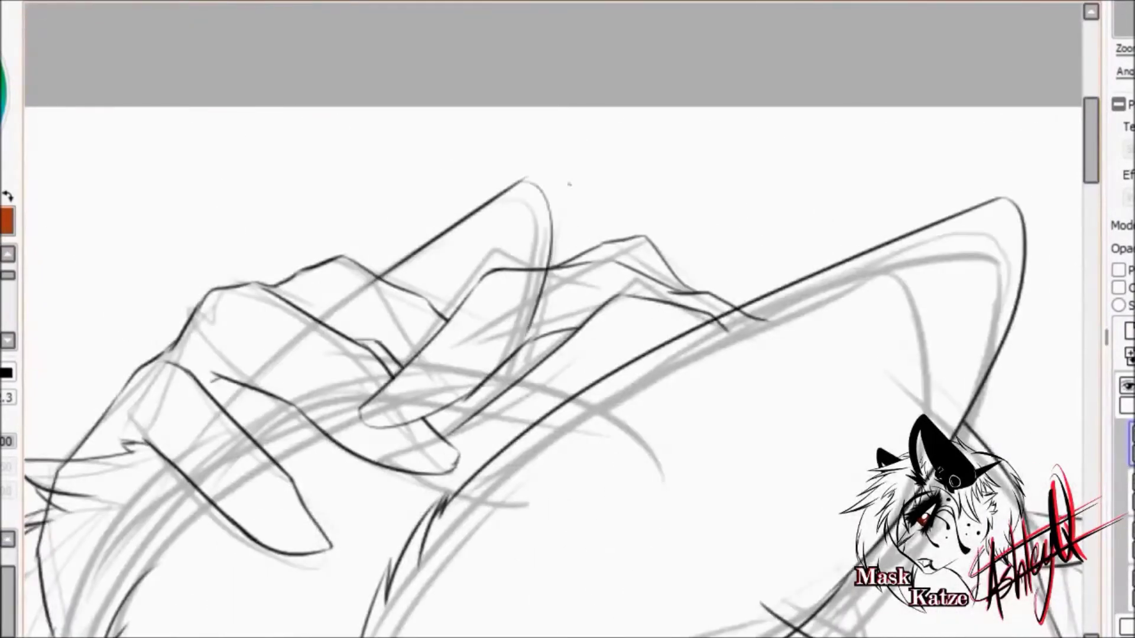
left_click(9, 398)
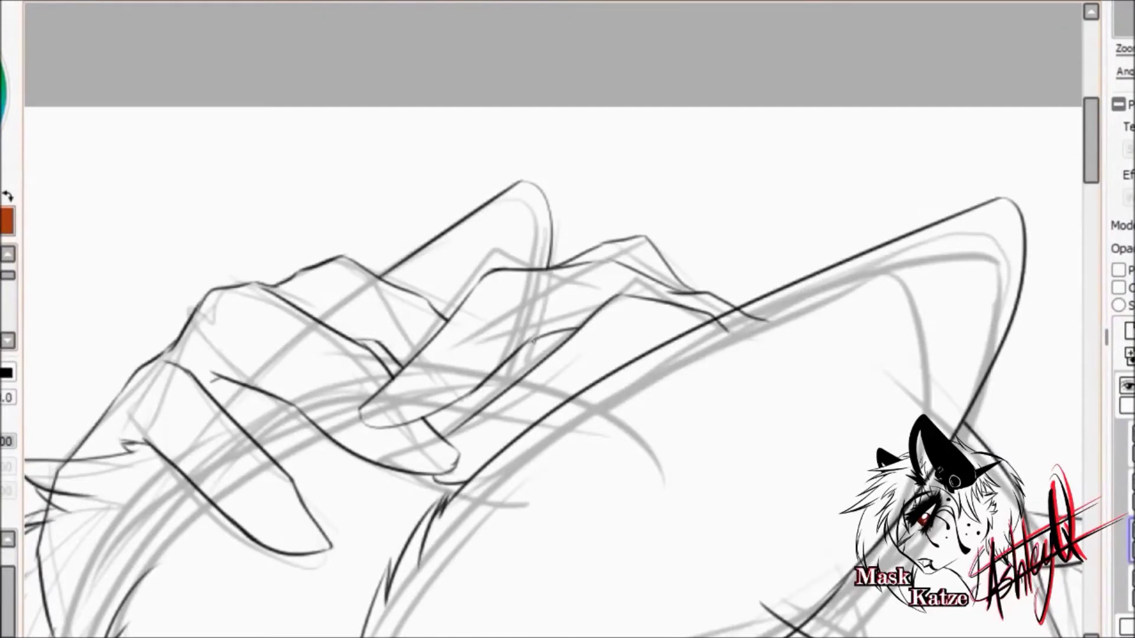
scroll(553, 319, "down", 3)
left_click_drag(246, 212, 186, 253)
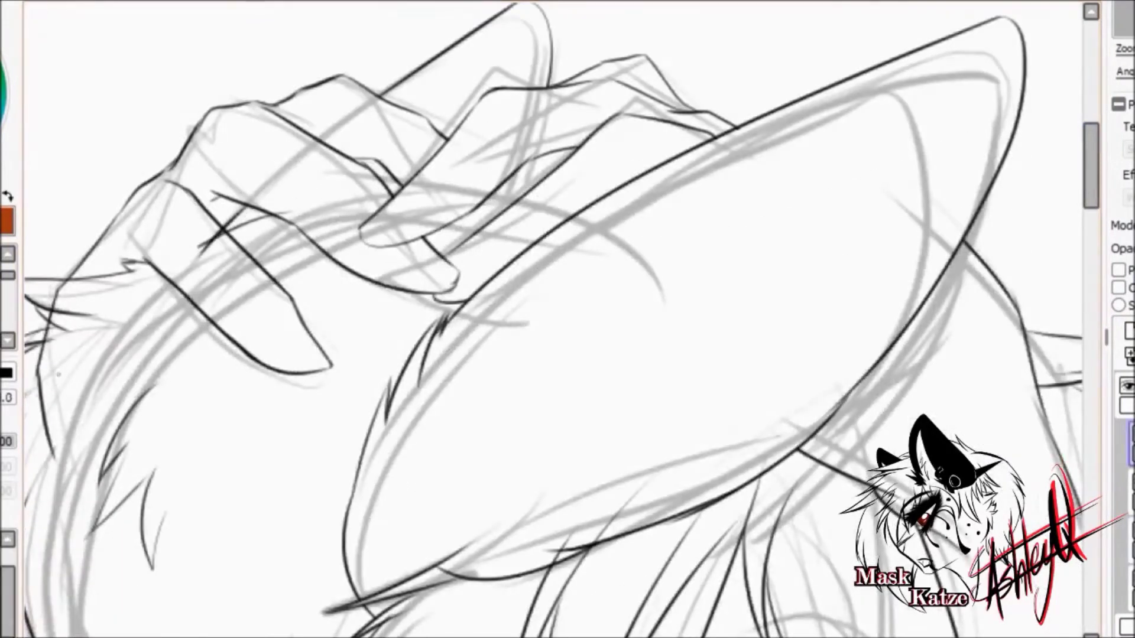
scroll(473, 334, "left", 3)
left_click_drag(467, 319, 550, 449)
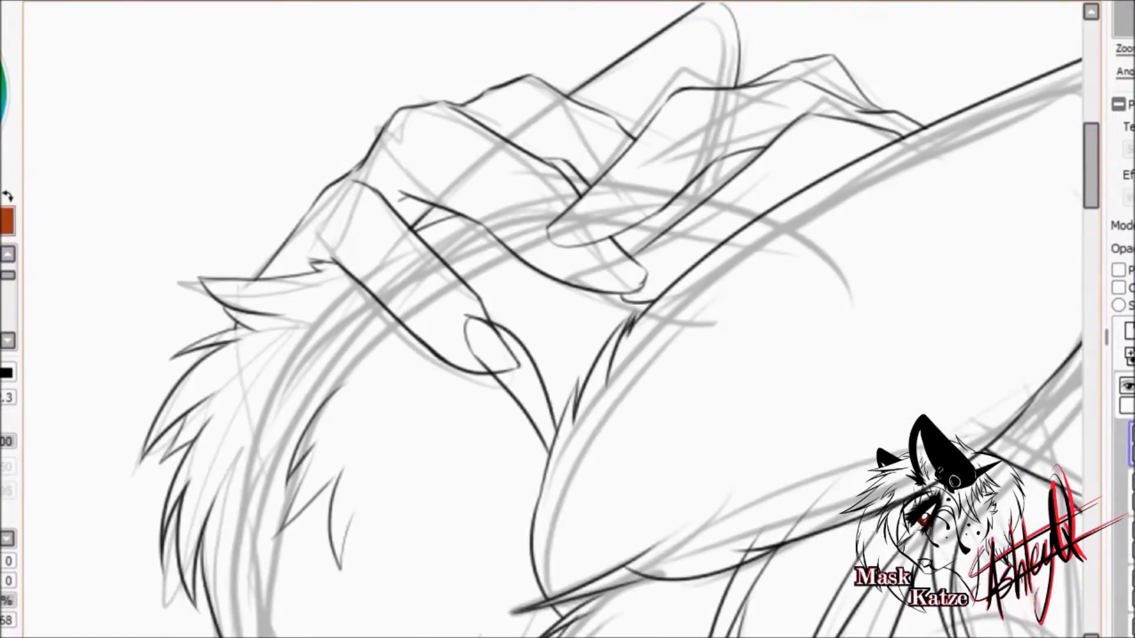
left_click_drag(598, 243, 686, 343)
key("ctrl+z")
key("ctrl+z")
key("ctrl+z")
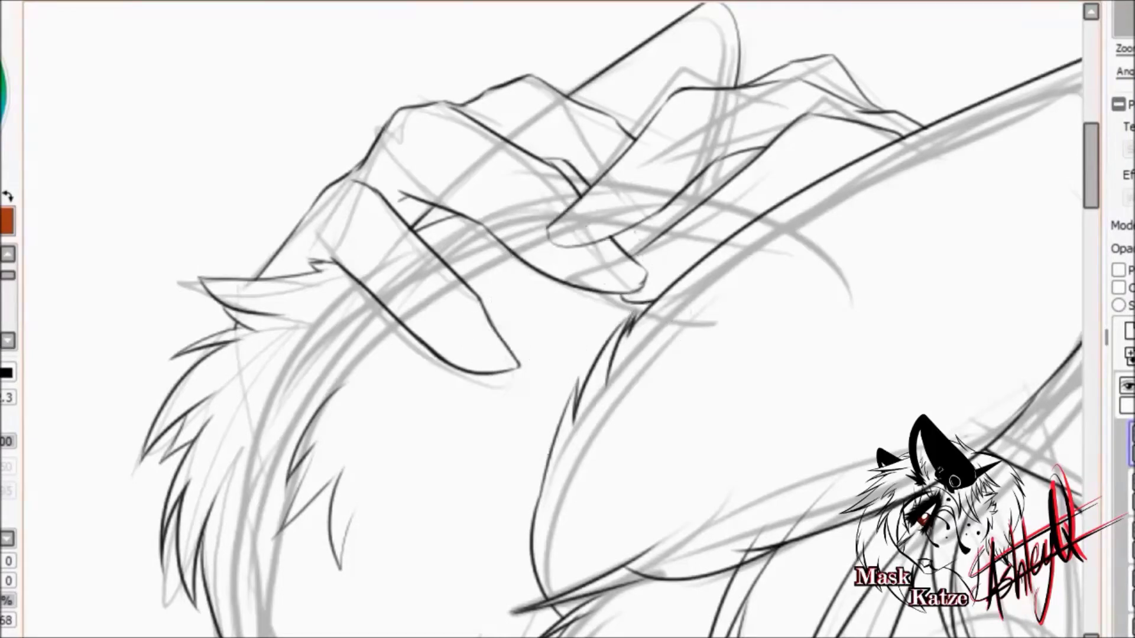
Step: Ink a long pointed claw on the lowest finger and a transformed smaller claw on the middle fingertip
left_click_drag(476, 310, 535, 449)
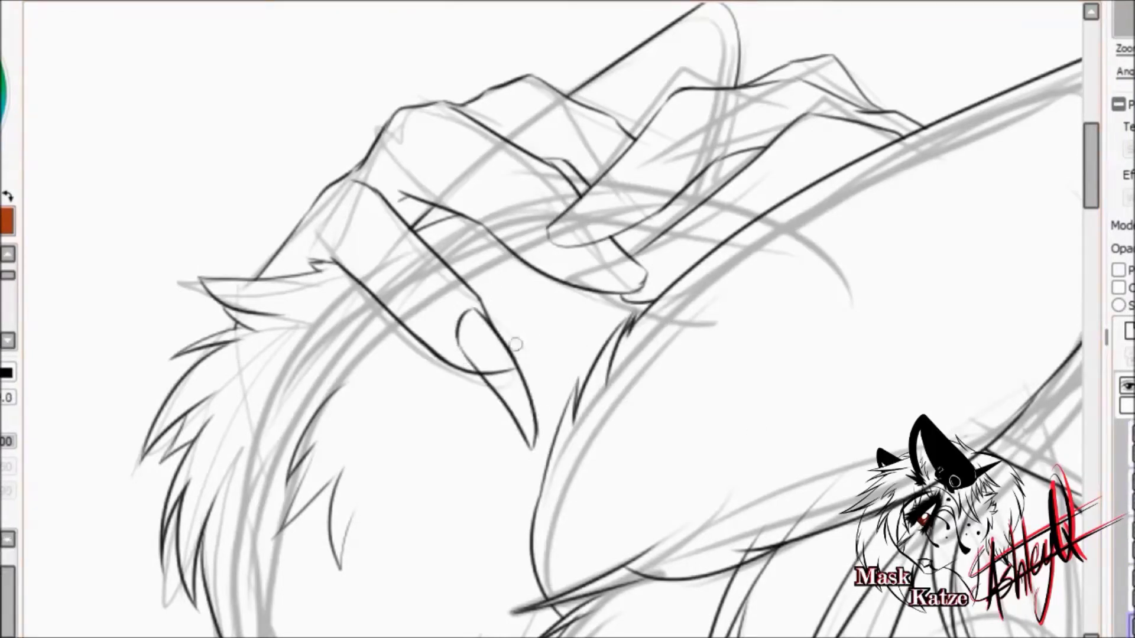
left_click_drag(644, 284, 674, 310)
left_click_drag(603, 248, 597, 278)
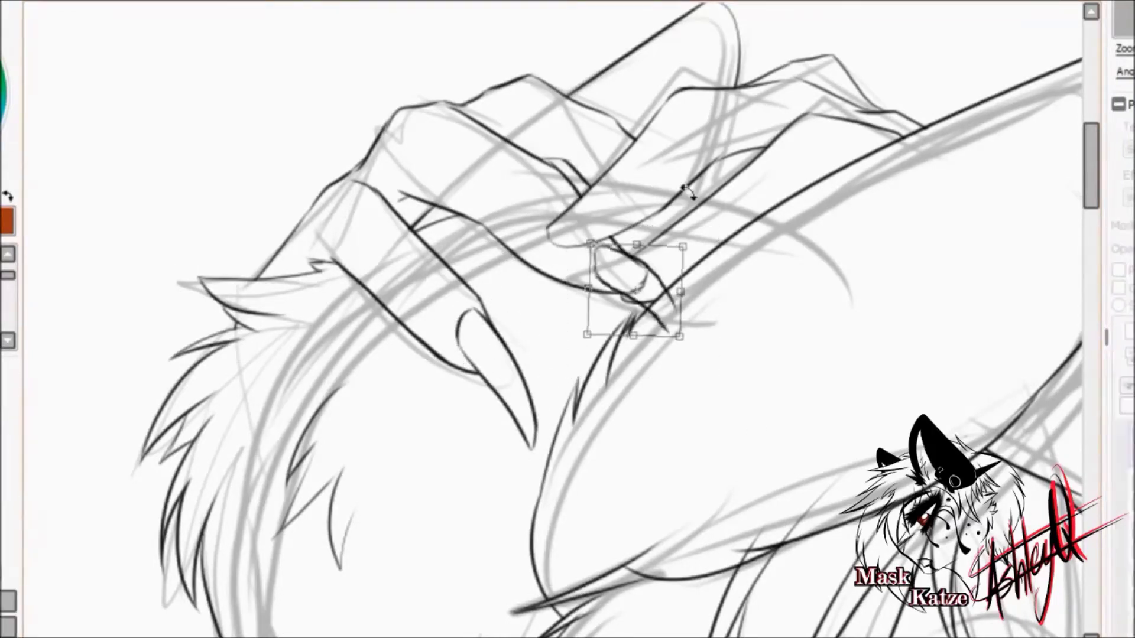
key("e")
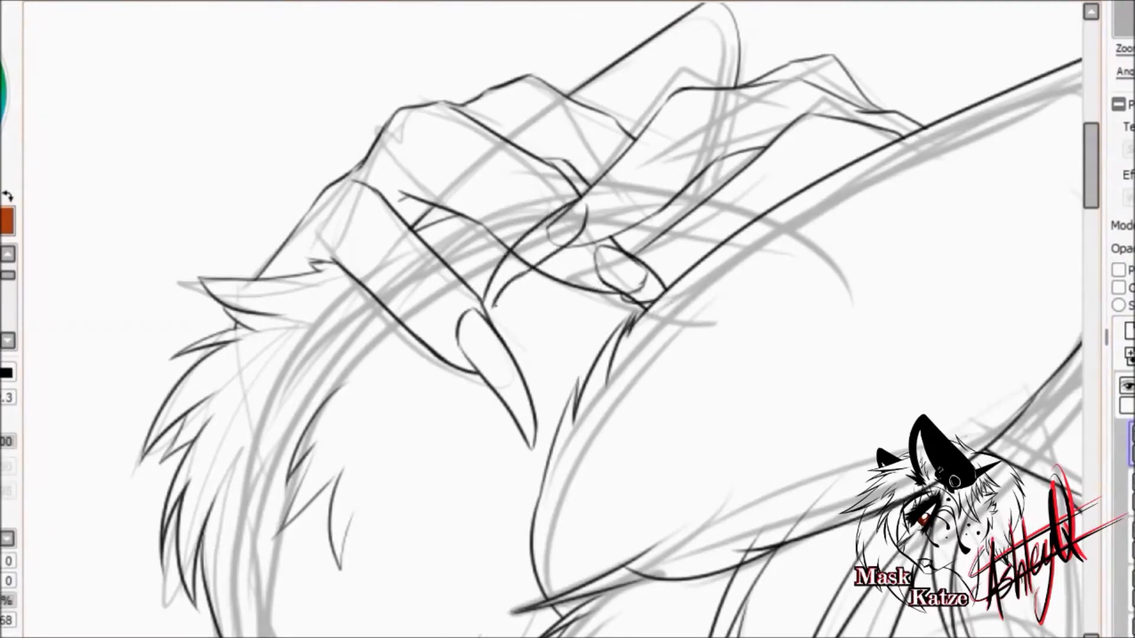
Step: Ink a curved claw with a rounded nail base on the third finger and a slim claw on the finger beside it
key("n")
left_click_drag(492, 298, 524, 237)
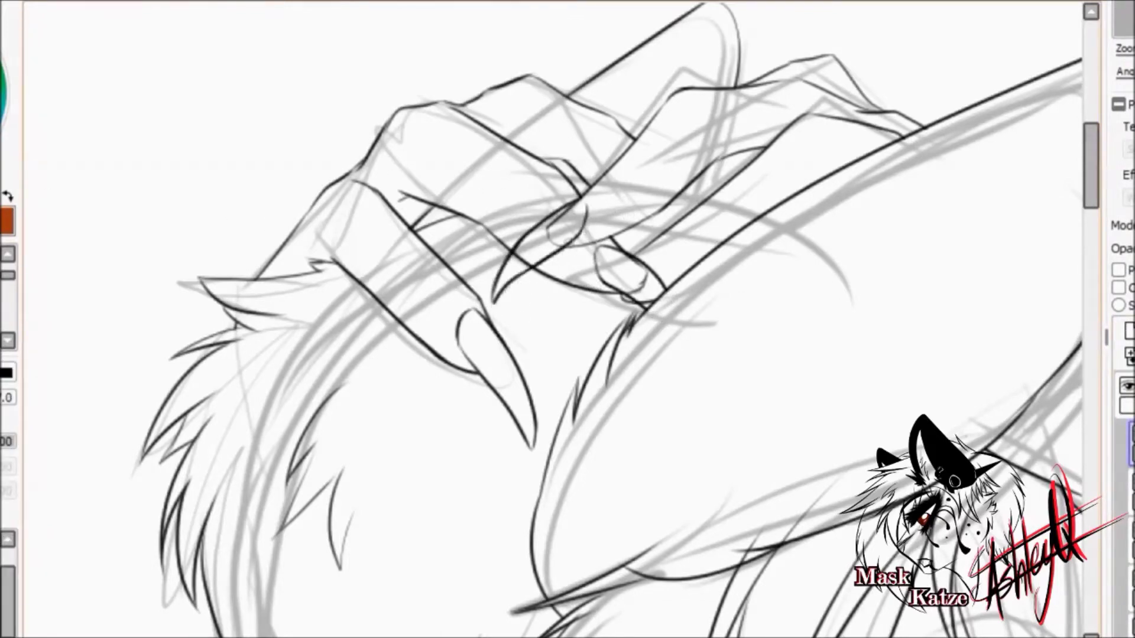
mouse_move(632, 239)
left_mouse_down()
mouse_move(666, 228)
mouse_move(760, 130)
left_mouse_up()
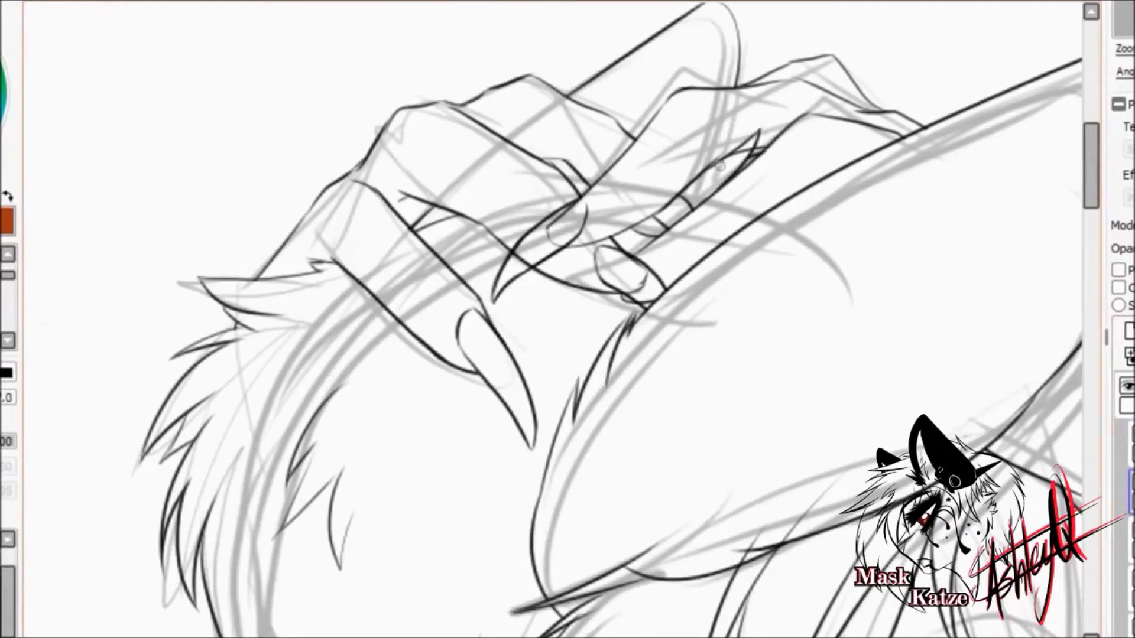
key("ctrl+z")
left_click_drag(594, 196, 586, 221)
Step: Ink a long claw curving down from the middle fingertip over the base of the near ear
left_click_drag(638, 254, 569, 389)
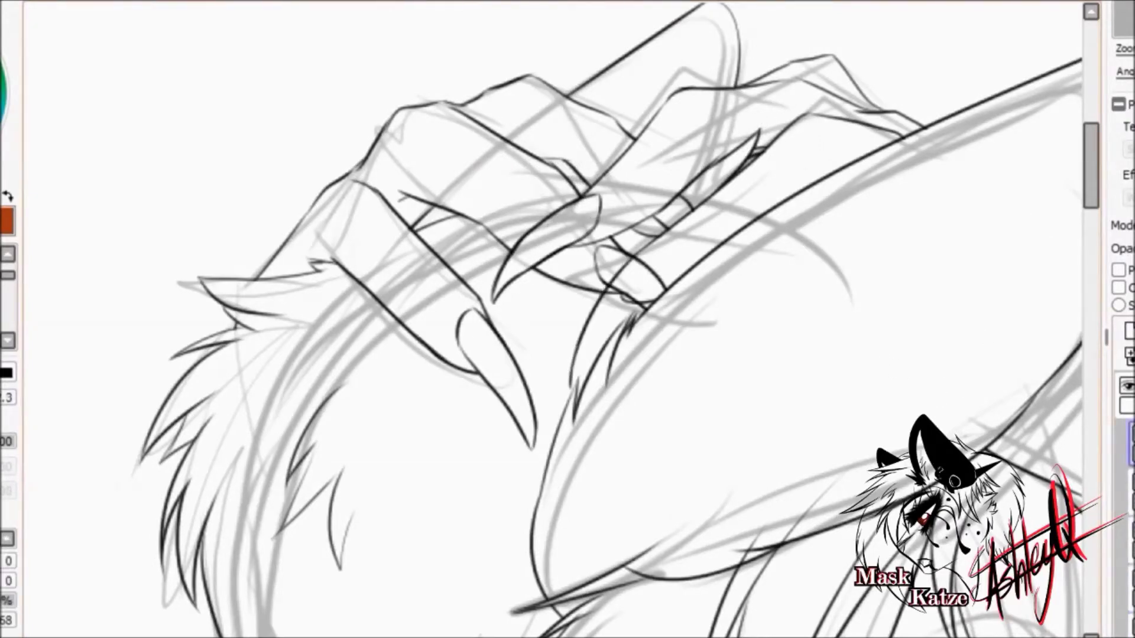
left_click_drag(671, 242, 617, 340)
left_click_drag(600, 352, 559, 414)
scroll(585, 402, "up", 1)
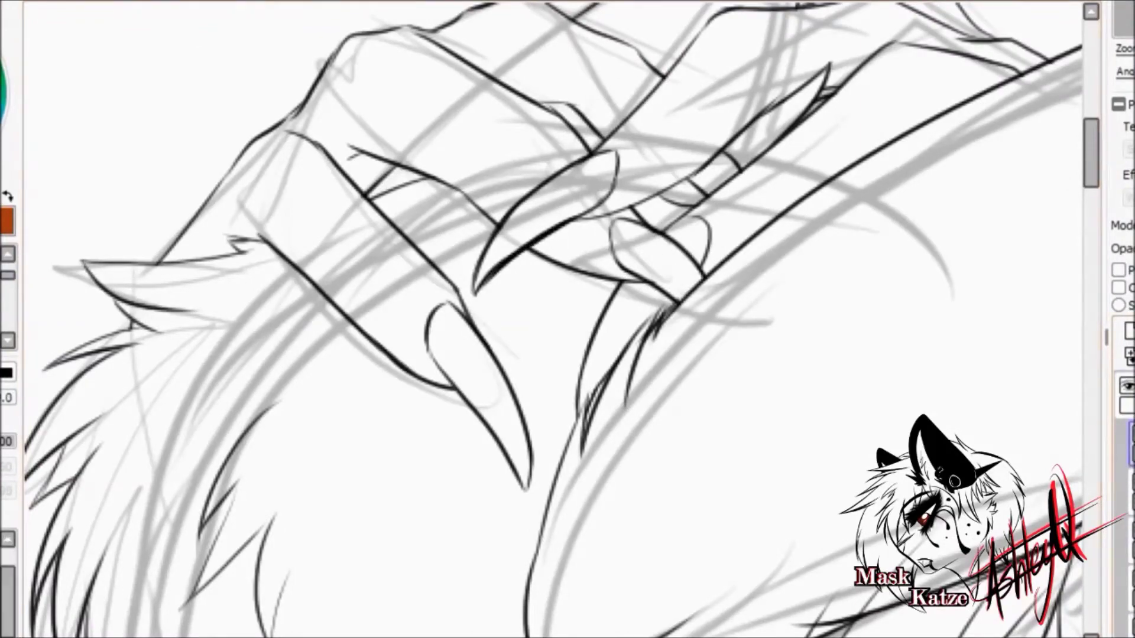
Step: Ink the rounded lower contour of the far hip beneath the tail, joining it to the near thigh
scroll(491, 189, "down", 5)
scroll(491, 188, "up", 4)
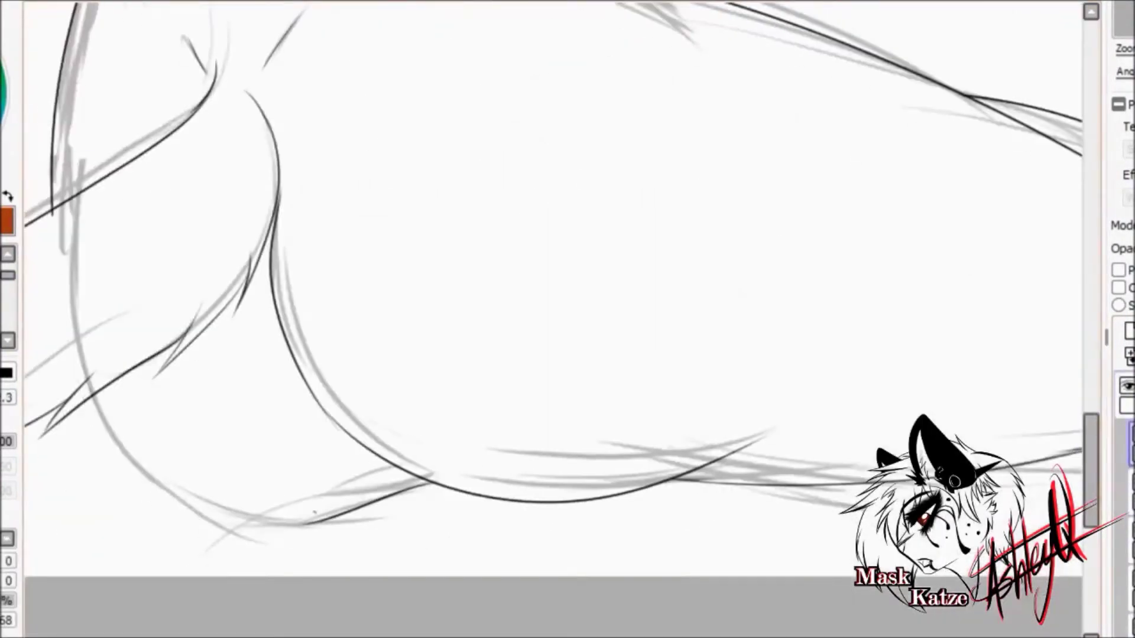
scroll(553, 290, "down", 2)
scroll(553, 289, "up", 2)
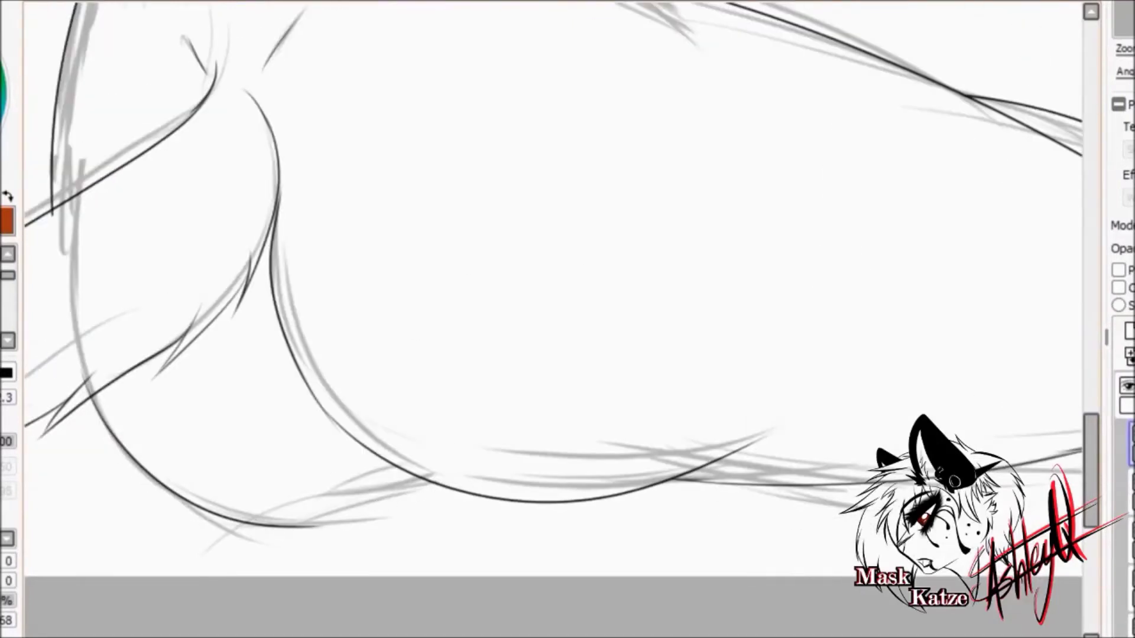
scroll(553, 289, "up", 1)
scroll(362, 433, "down", 5)
scroll(273, 310, "up", 6)
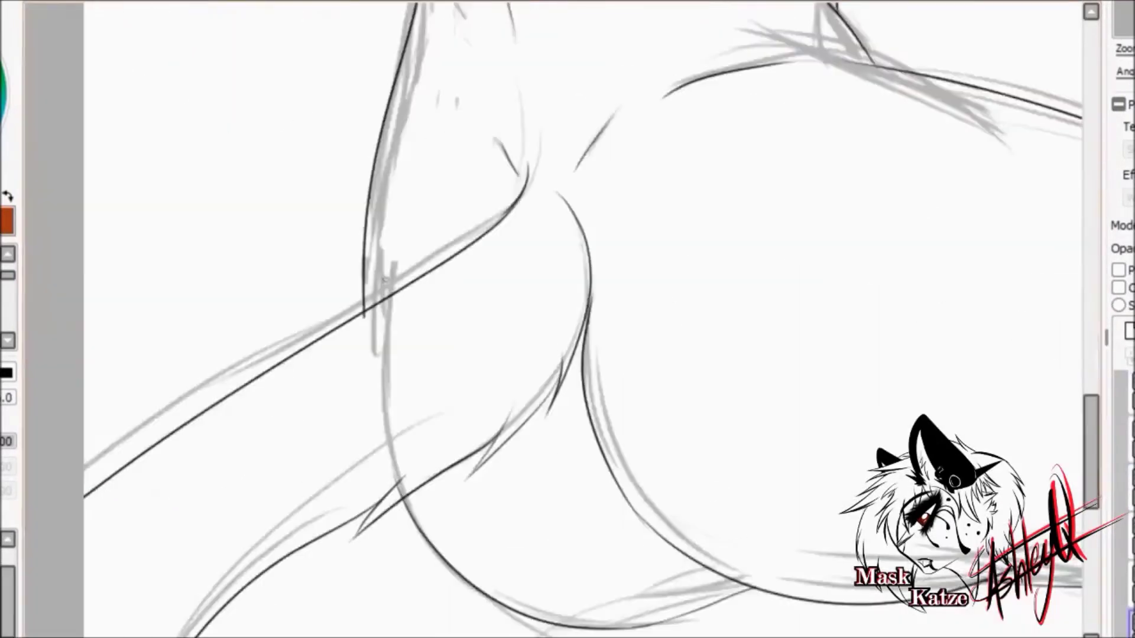
Step: Ink small tufts of fur where the near ear's lower edge meets the hair
scroll(273, 309, "down", 5)
scroll(469, 304, "up", 5)
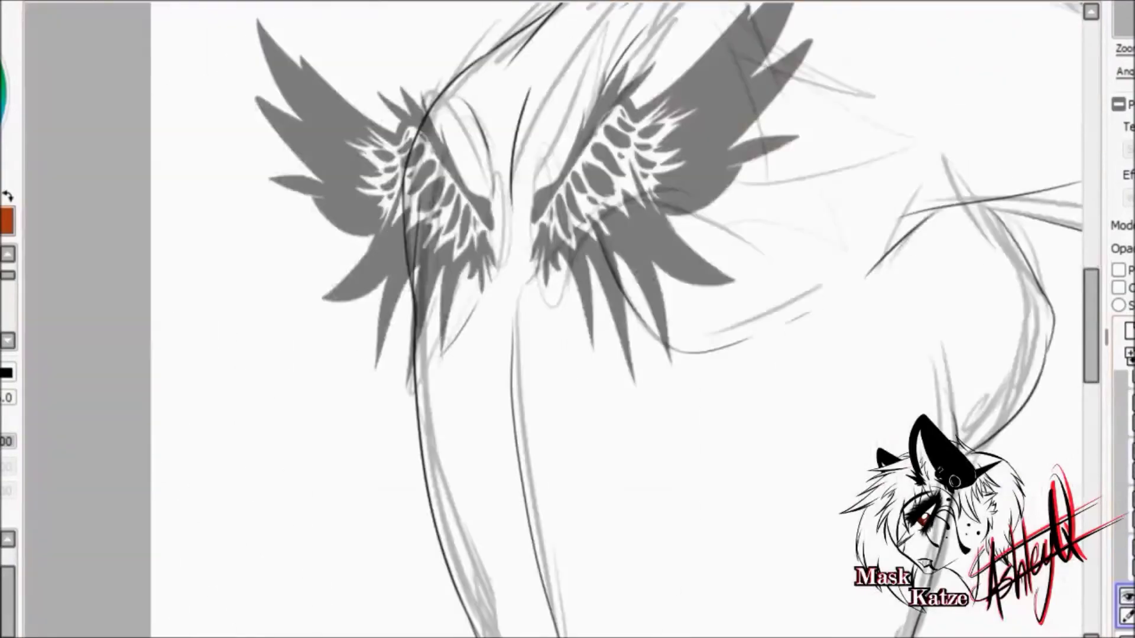
scroll(567, 319, "down", 2)
scroll(568, 319, "up", 5)
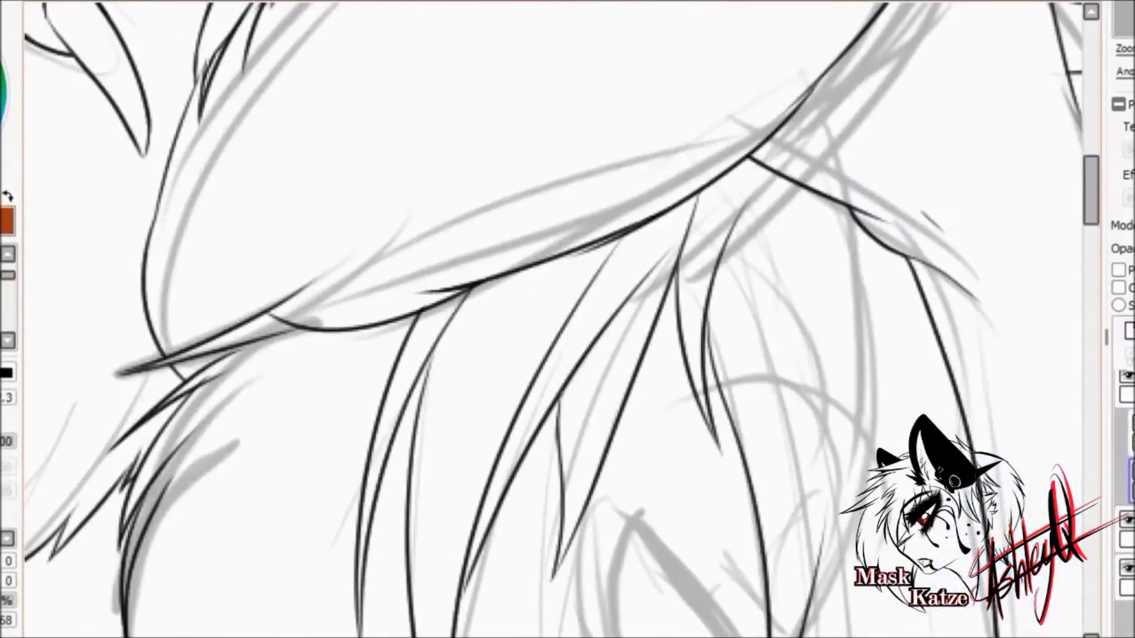
left_click_drag(260, 307, 268, 327)
left_click_drag(275, 308, 297, 339)
scroll(567, 319, "down", 3)
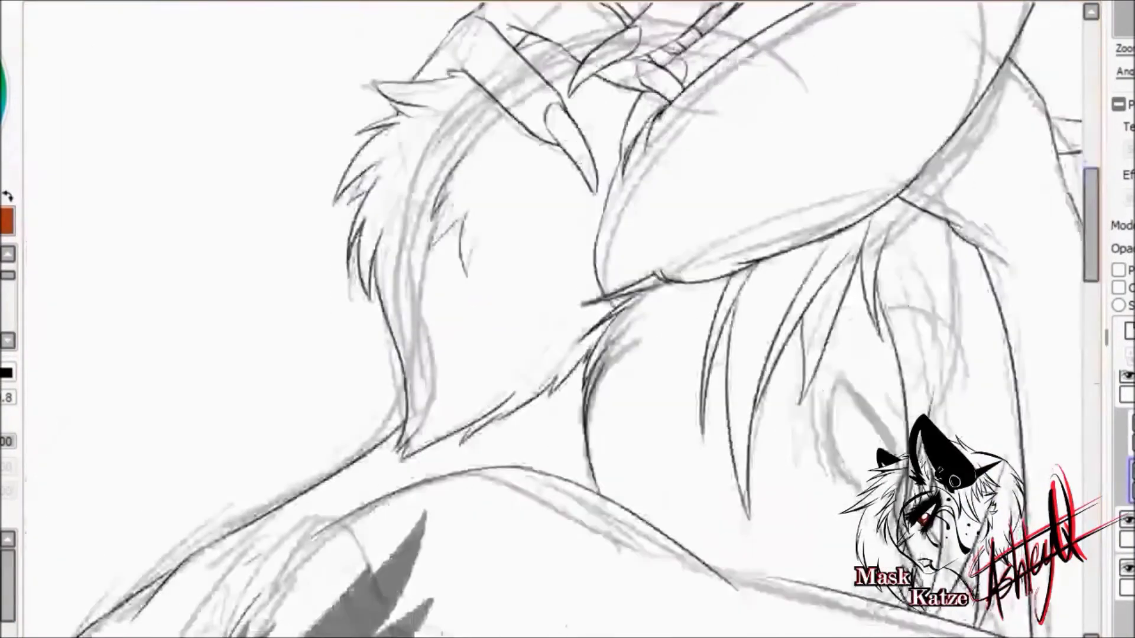
Step: Ink the outline of the visible eye and fill its thick lash line with solid black
scroll(567, 319, "up", 4)
key("e")
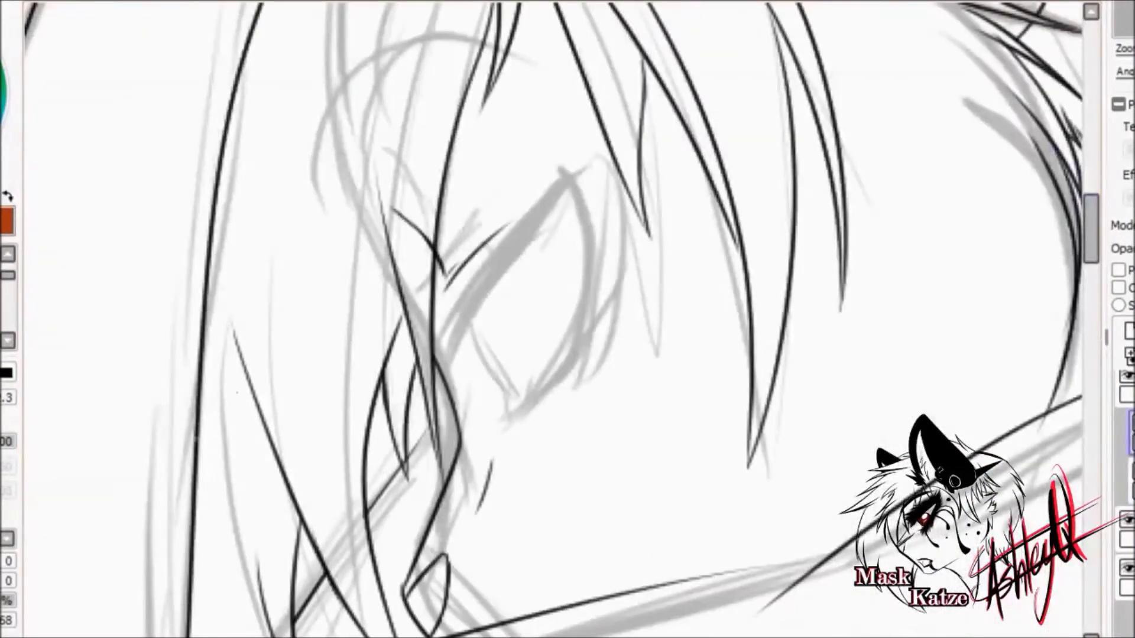
left_click_drag(464, 324, 624, 267)
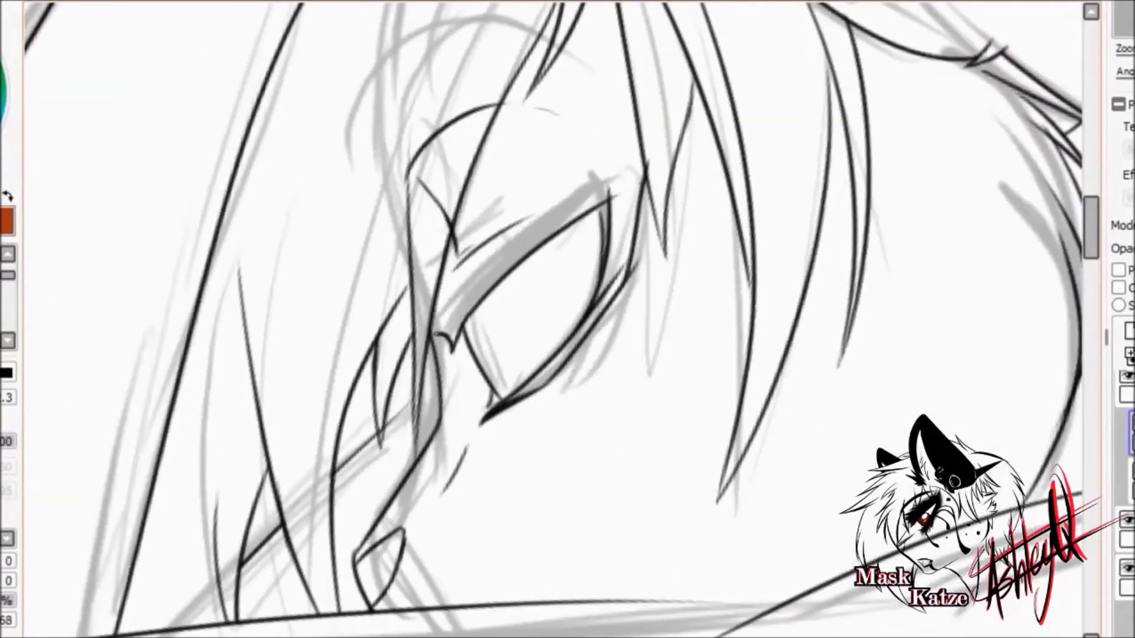
mouse_move(618, 189)
left_mouse_down()
mouse_move(452, 331)
mouse_move(470, 264)
left_mouse_up()
key("ctrl+d")
Step: Clean up the eye's black outline and add pointed lashes at its outer corner
key("e")
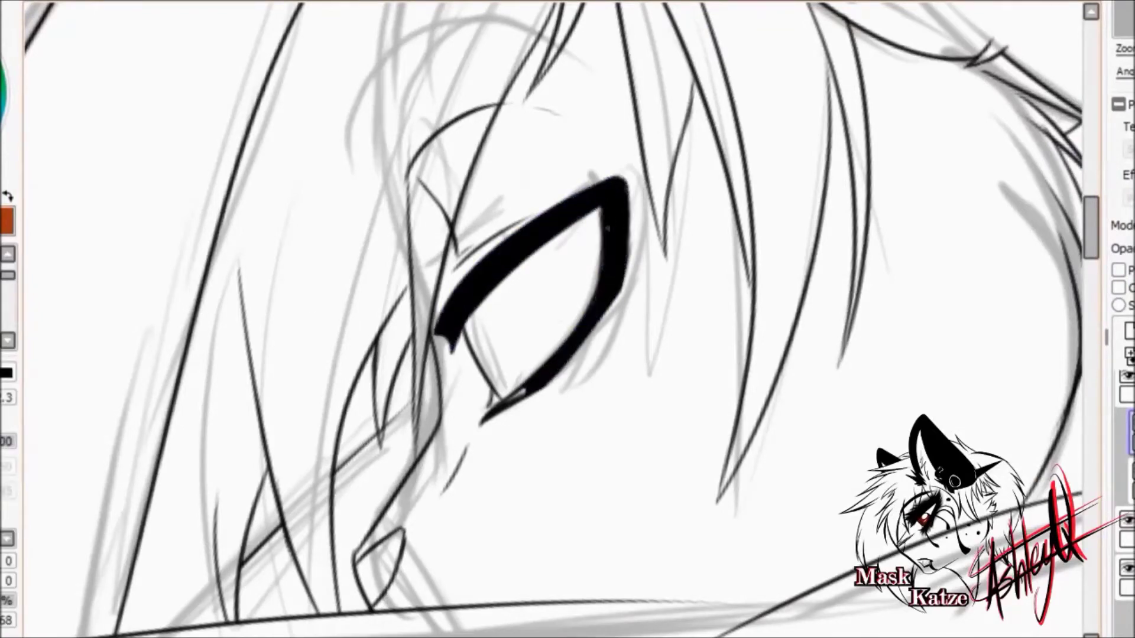
left_click_drag(616, 297, 643, 274)
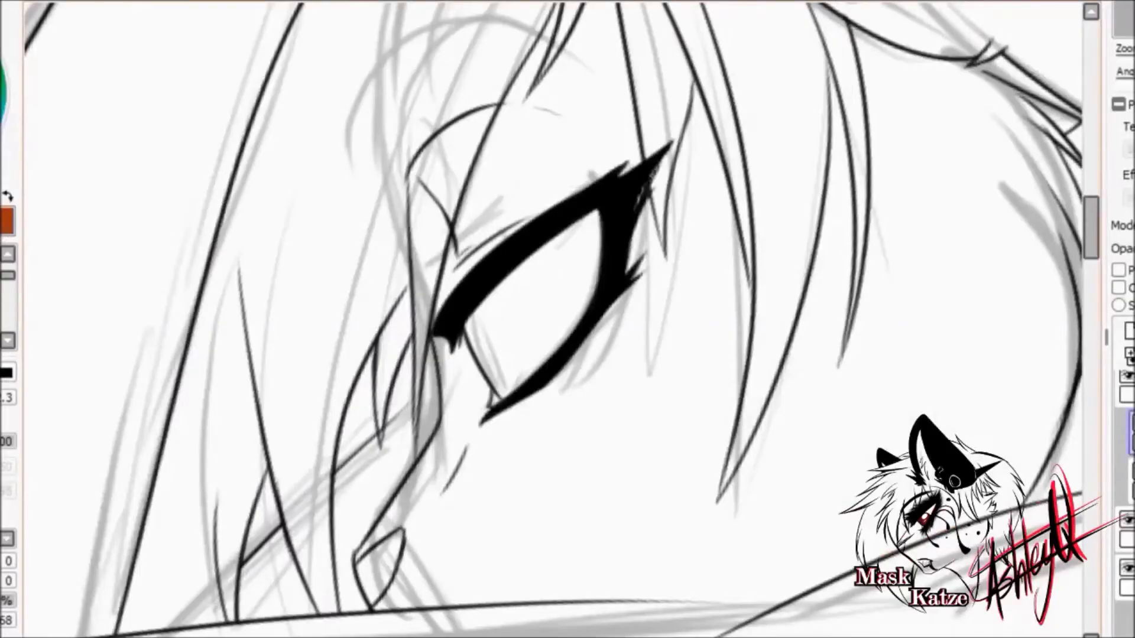
key("h")
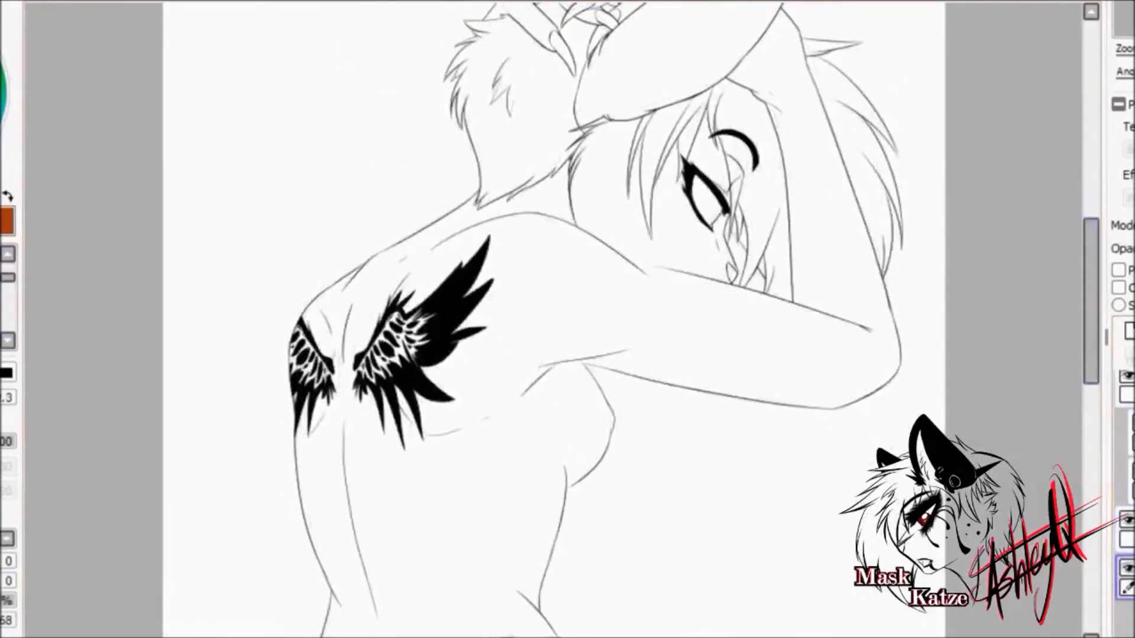
Step: Ink the oval stud and the round base of the spike piercing on the near ear
left_click_drag(1097, 269, 1099, 352)
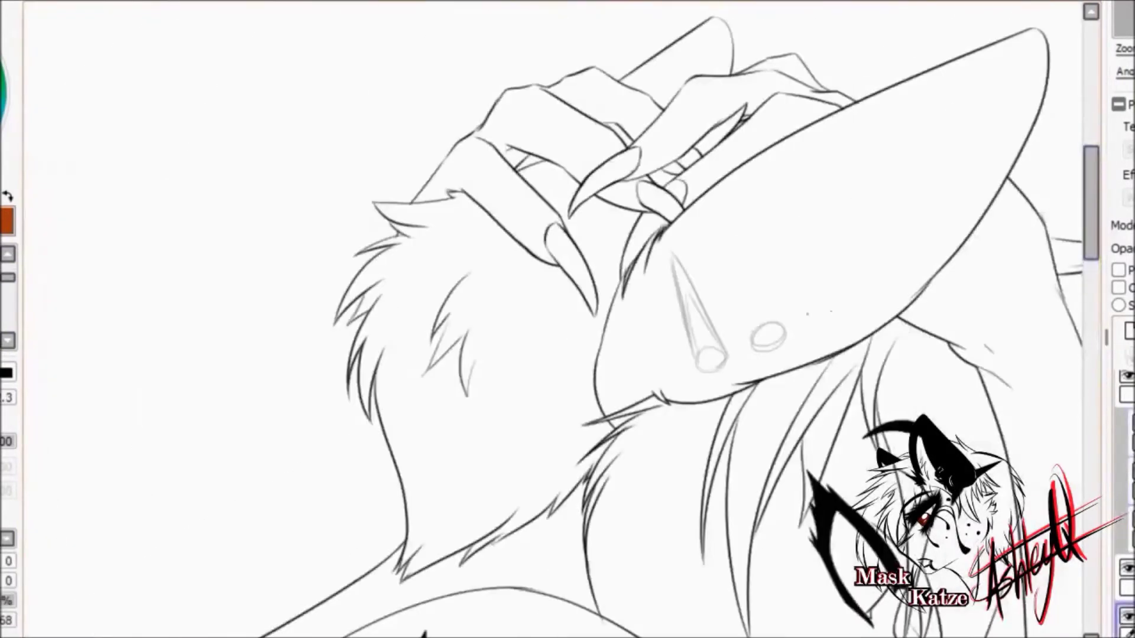
scroll(562, 319, "up", 3)
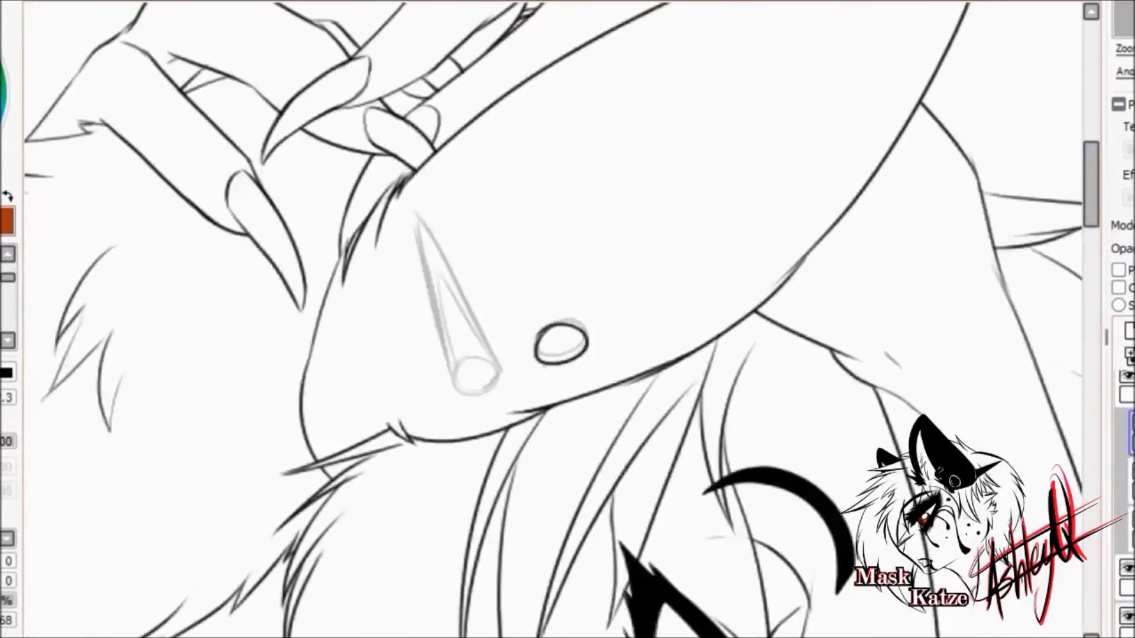
left_click_drag(601, 337, 598, 340)
left_click_drag(486, 379, 483, 383)
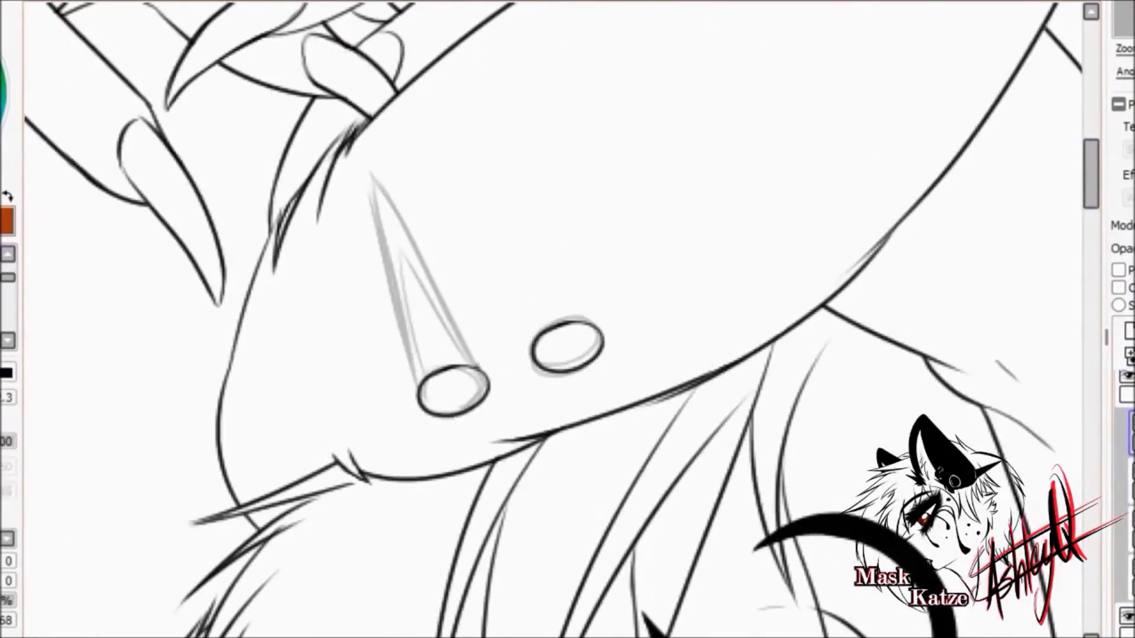
Step: Ink the two tapering sides of the ear's spike piercing, transforming one side to meet the base, and clean the tip
key("h")
left_click_drag(717, 160, 636, 201)
key("ctrl+t")
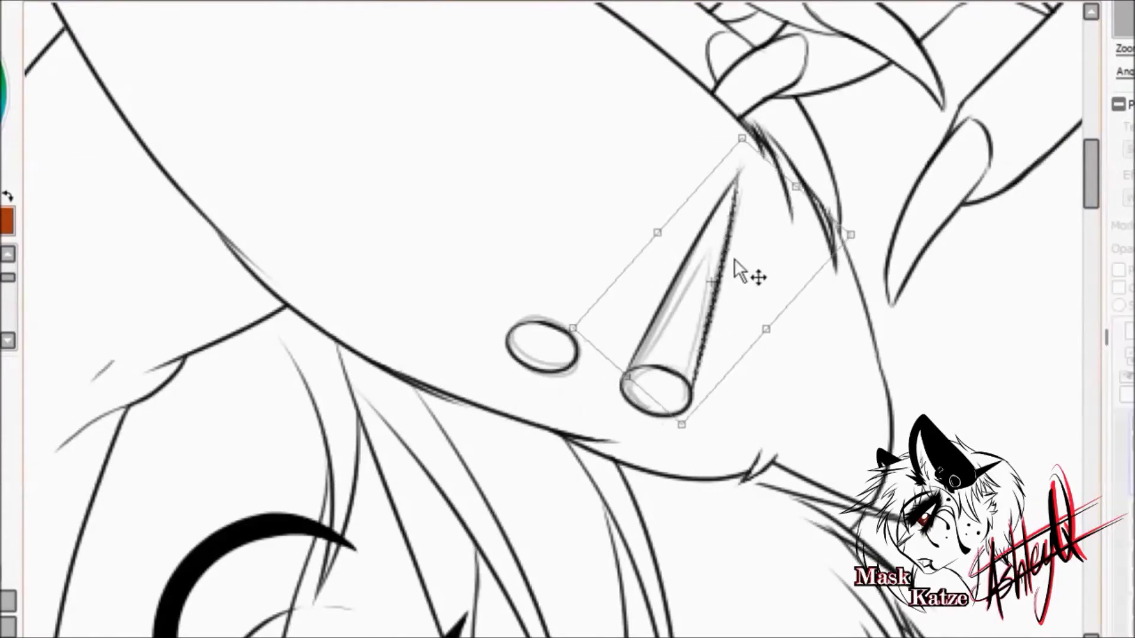
key("Return")
key("h")
key("e")
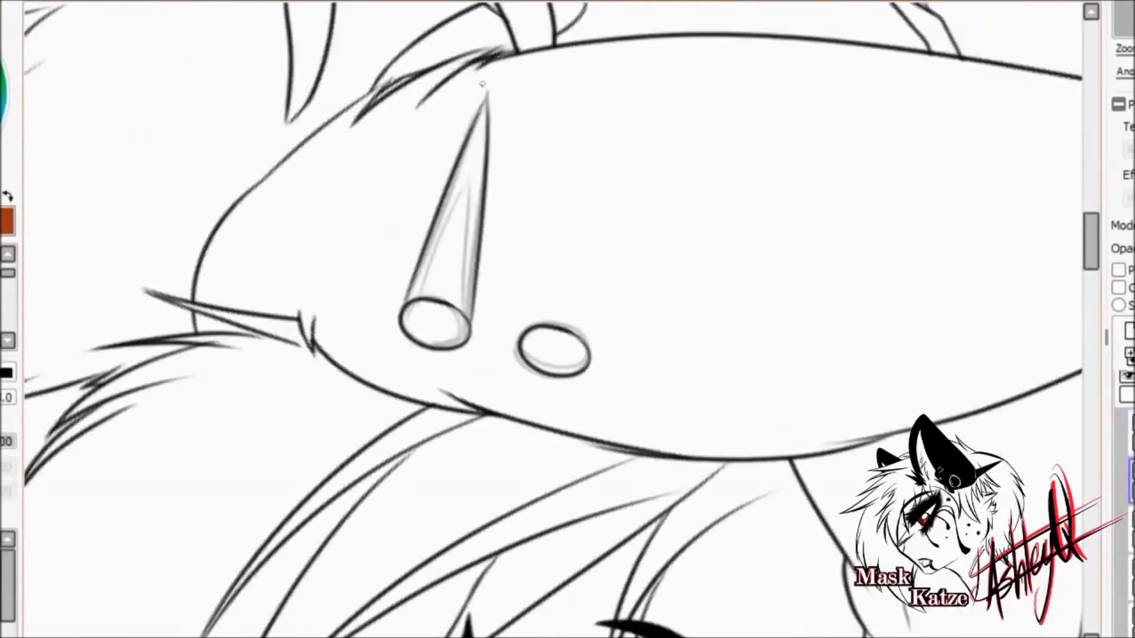
key("ctrl+minus")
key("ctrl+minus")
key("ctrl+minus")
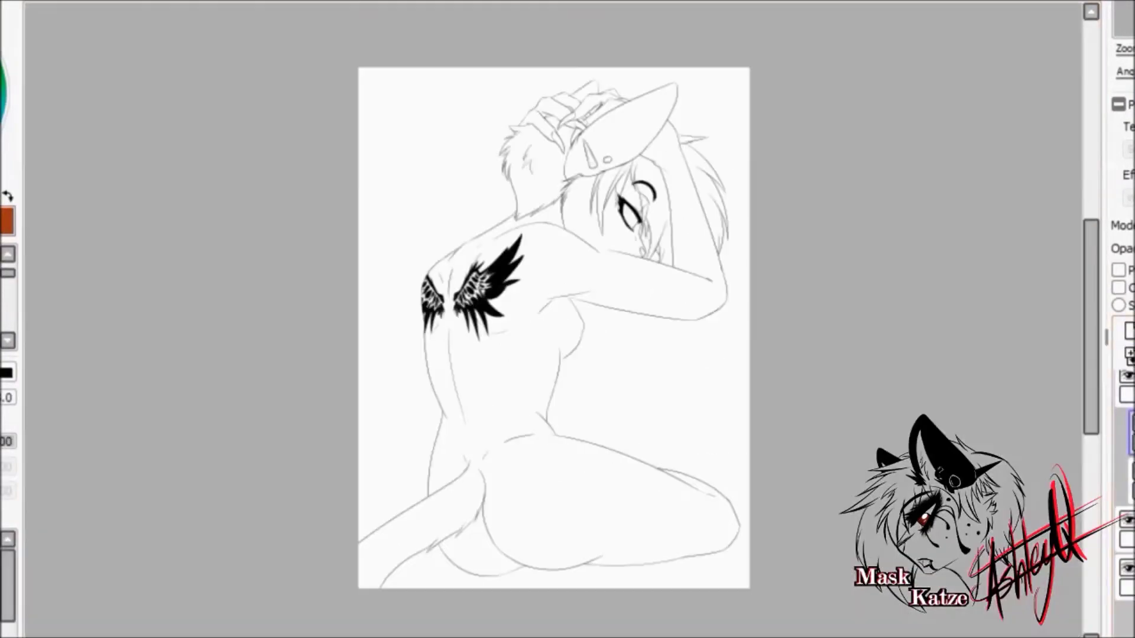
Step: Fill the background with black and the character's silhouette with light grey, using a selection around the figure
key("ctrl+plus")
key("ctrl+plus")
key("ctrl+plus")
left_click_drag(1091, 325, 1100, 299)
key("n")
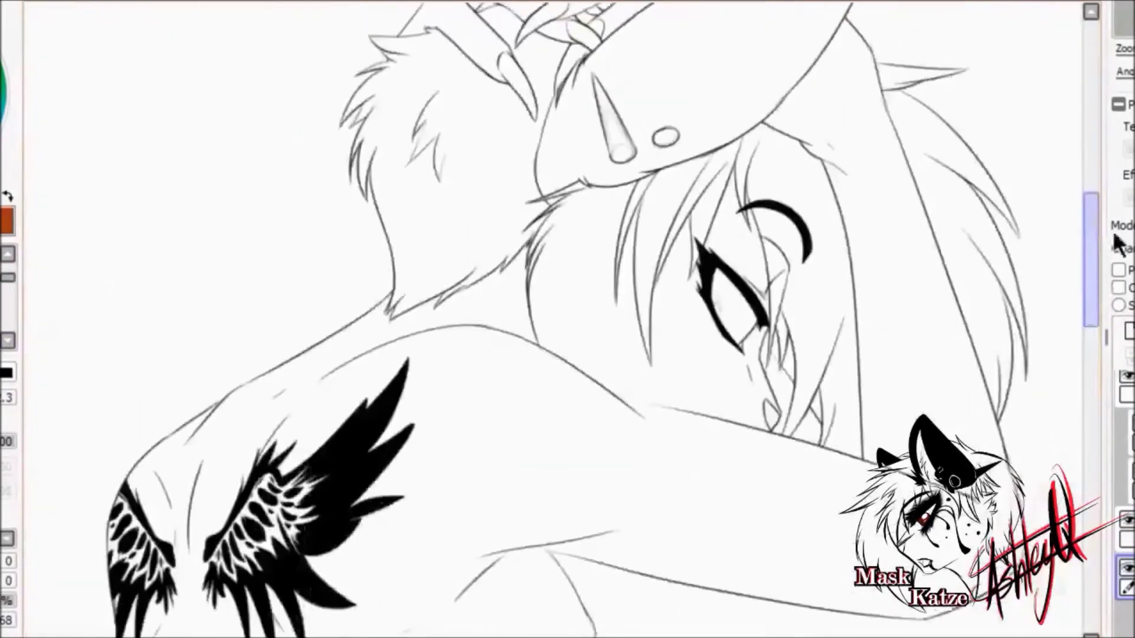
key("ctrl+minus")
key("ctrl+minus")
key("ctrl+minus")
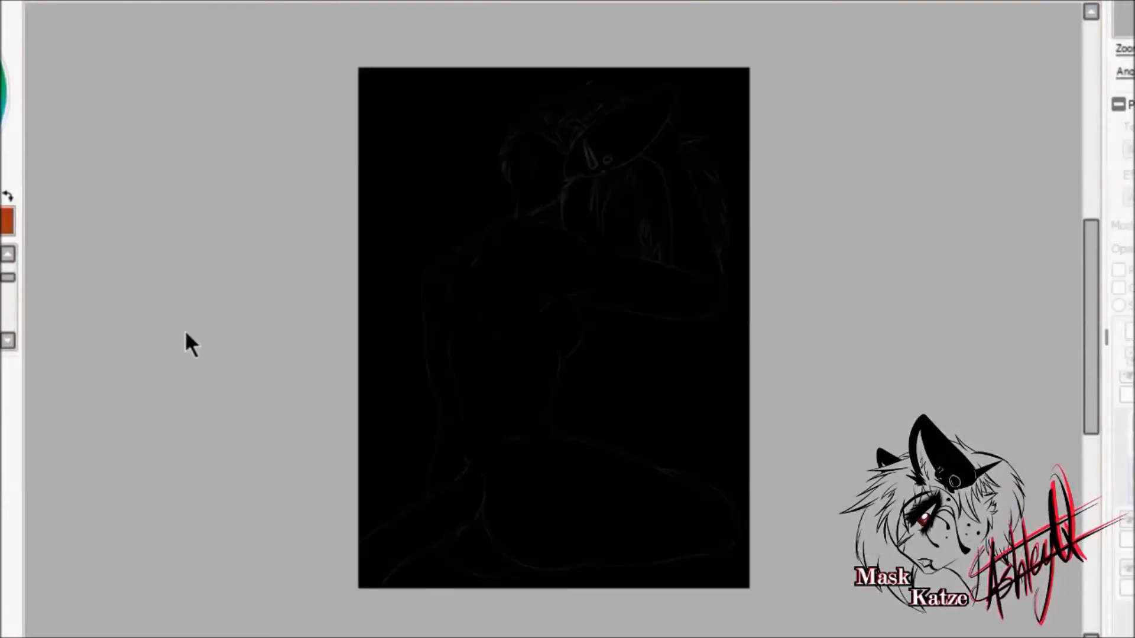
left_click(660, 254)
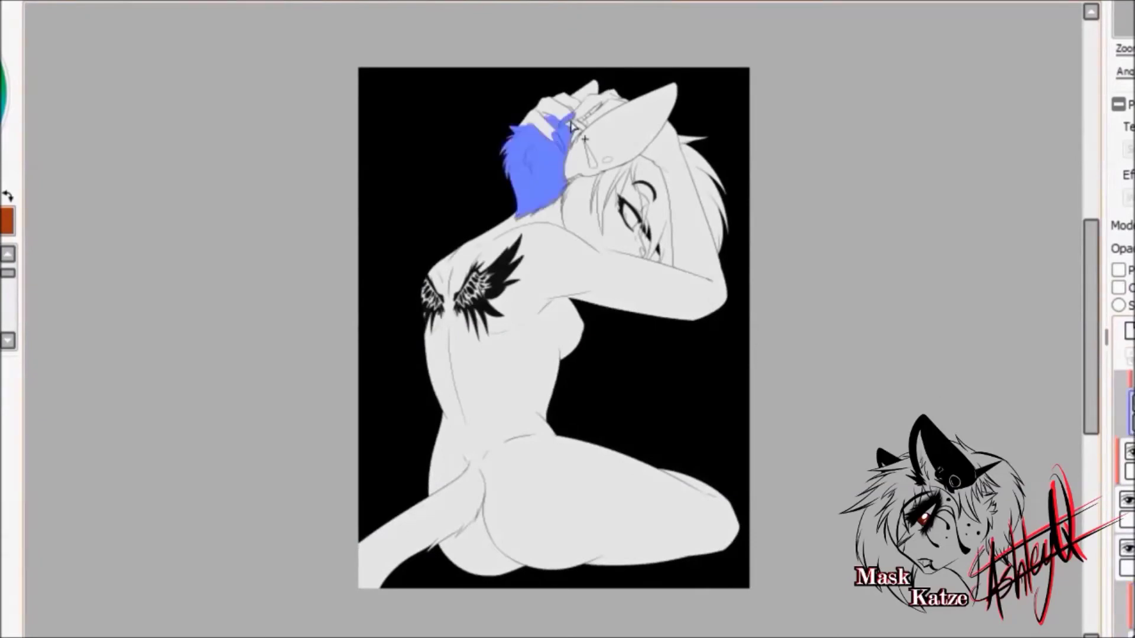
Step: Fill the hair, ears and claws with dark grey and paint over the white gaps at the fur tips and piercing
key("ctrl+plus")
key("ctrl+plus")
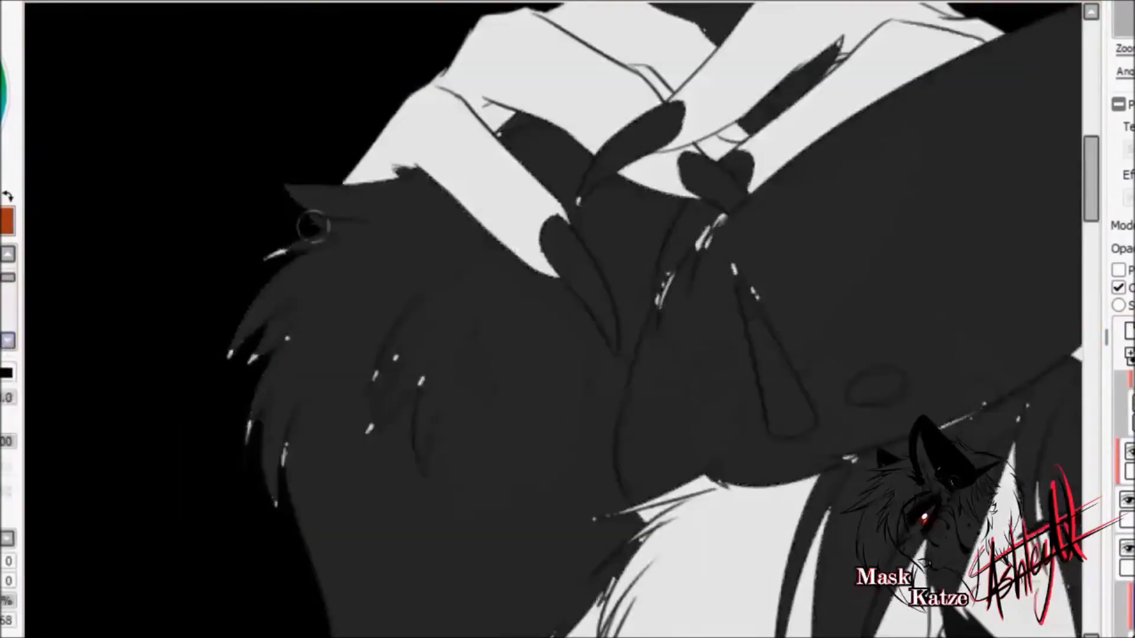
mouse_move(314, 224)
left_mouse_down()
mouse_move(576, 367)
mouse_move(669, 319)
left_mouse_up()
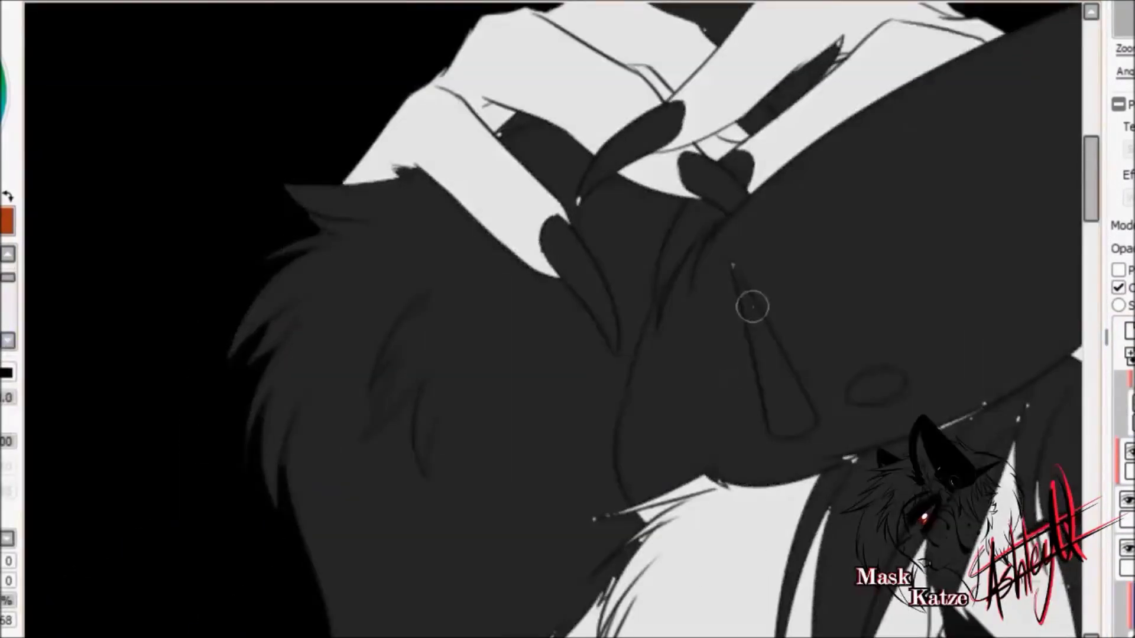
scroll(553, 319, "right", 5)
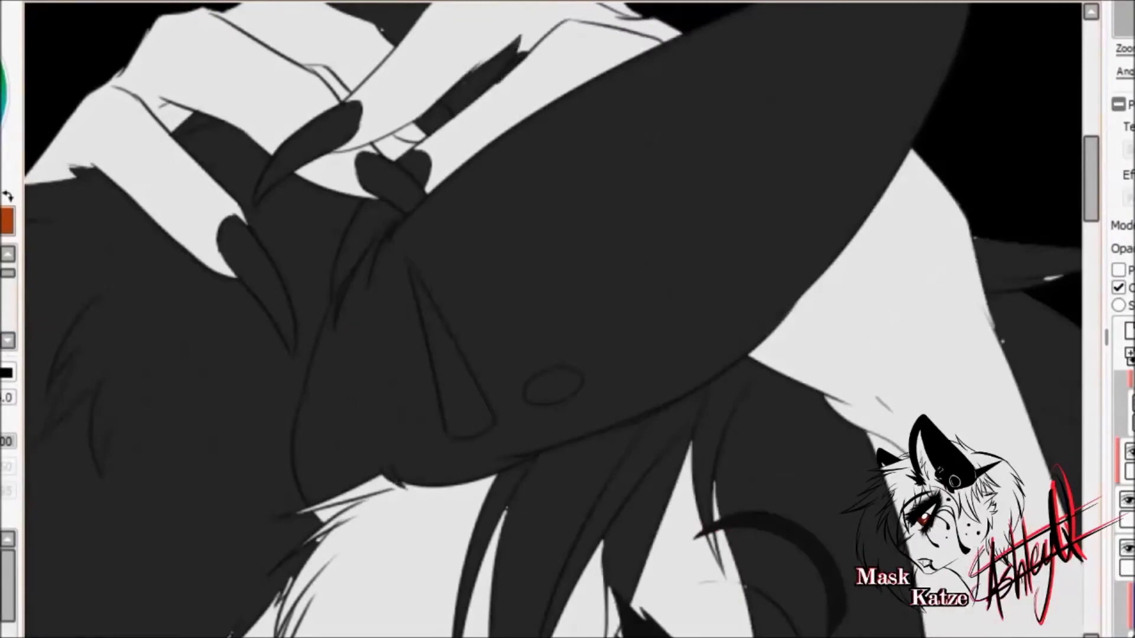
Step: Cover the remaining light gaps in the bangs around the eye and between the fingers with dark grey
scroll(757, 335, "up", 2)
scroll(554, 319, "down", 5)
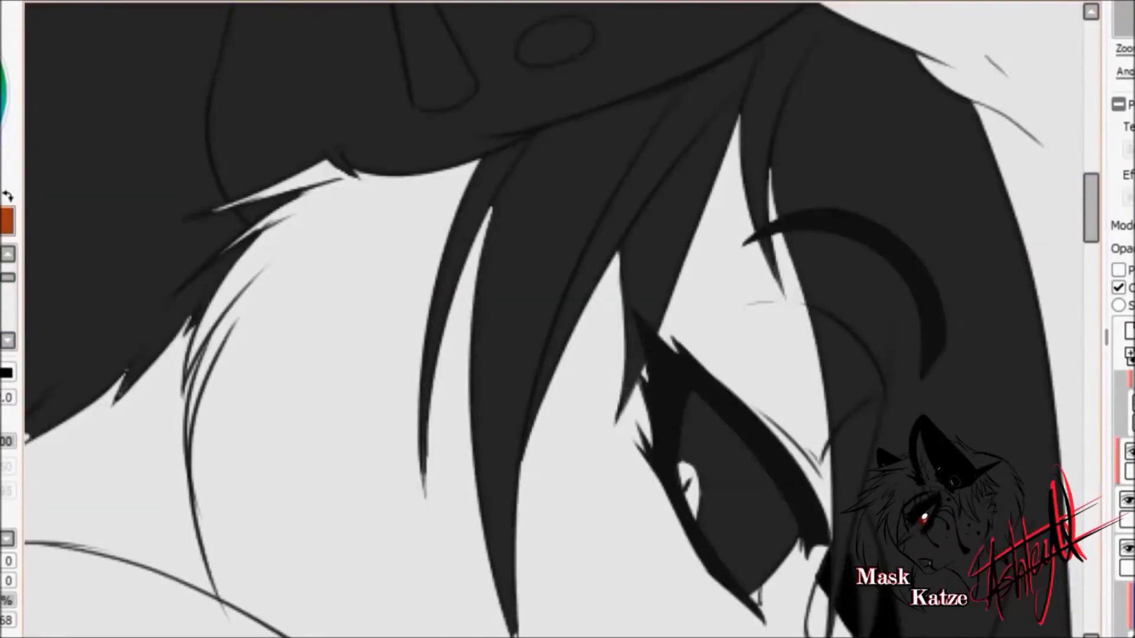
scroll(553, 319, "up", 5)
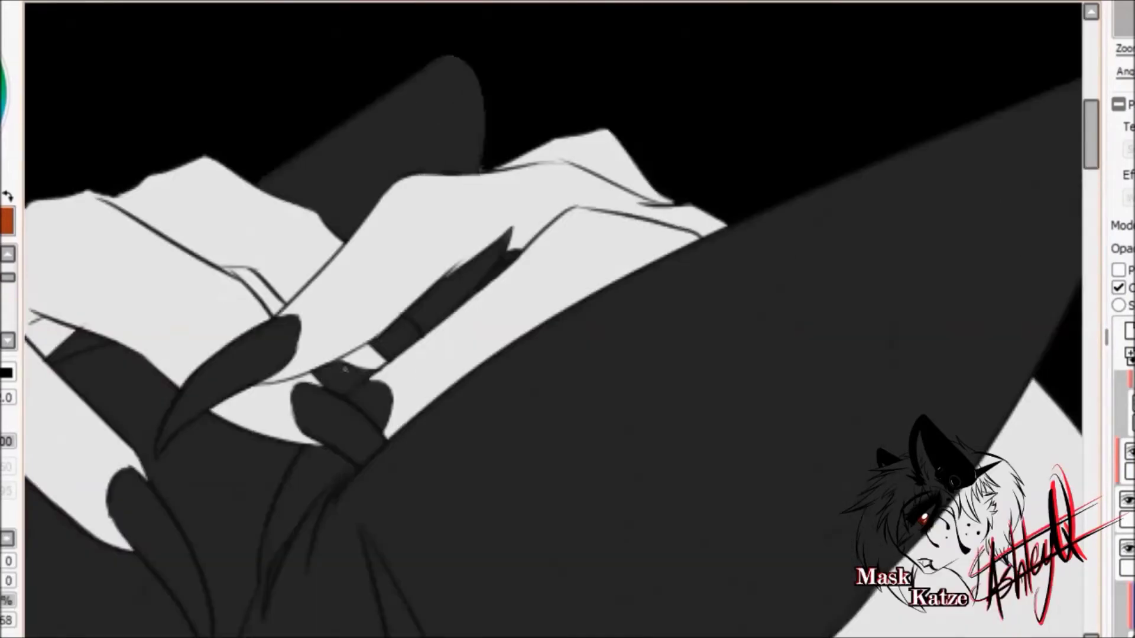
scroll(251, 282, "up", 3)
scroll(252, 281, "down", 8)
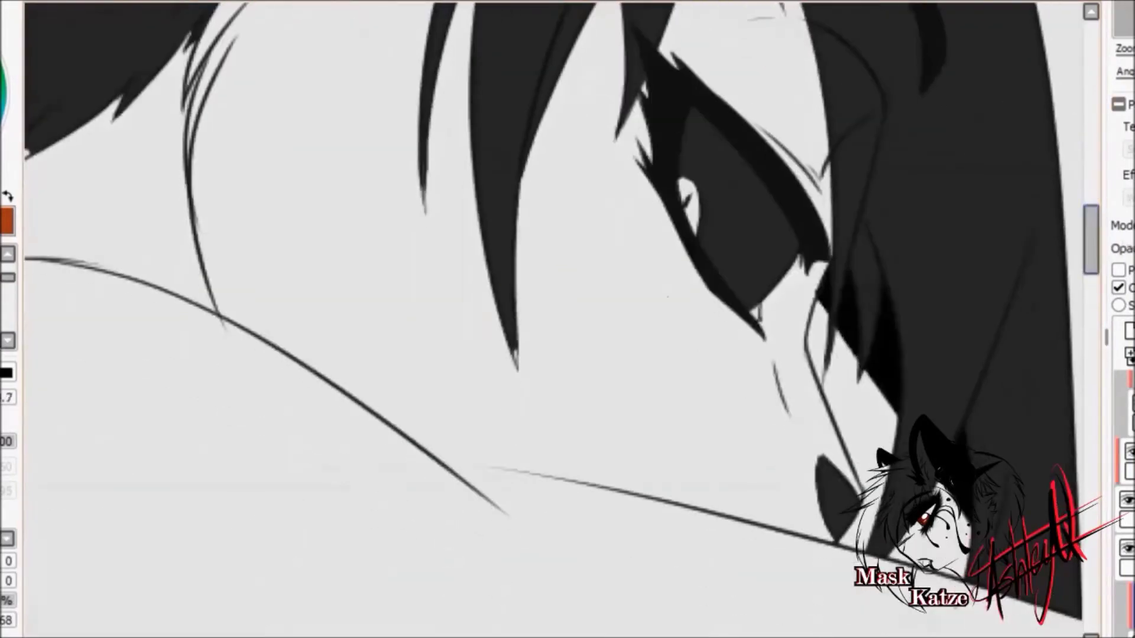
Step: Clean up the dark fill along the tail's fur edge and the pointed fur tips at the nape
scroll(507, 78, "down", 3)
scroll(507, 79, "down", 10)
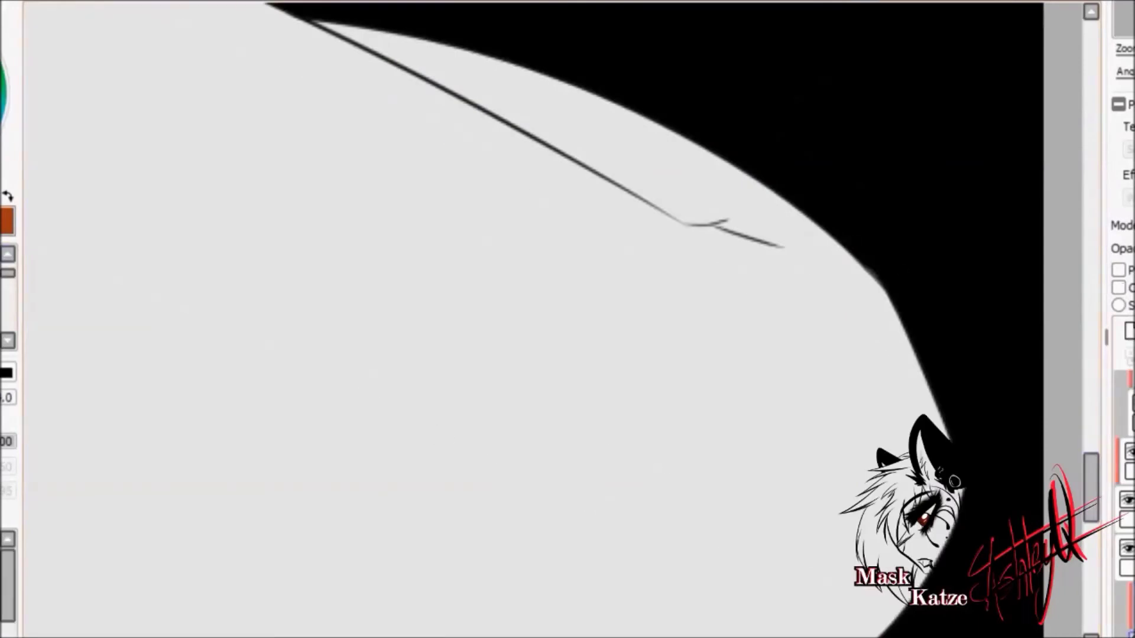
scroll(130, 511, "up", 6)
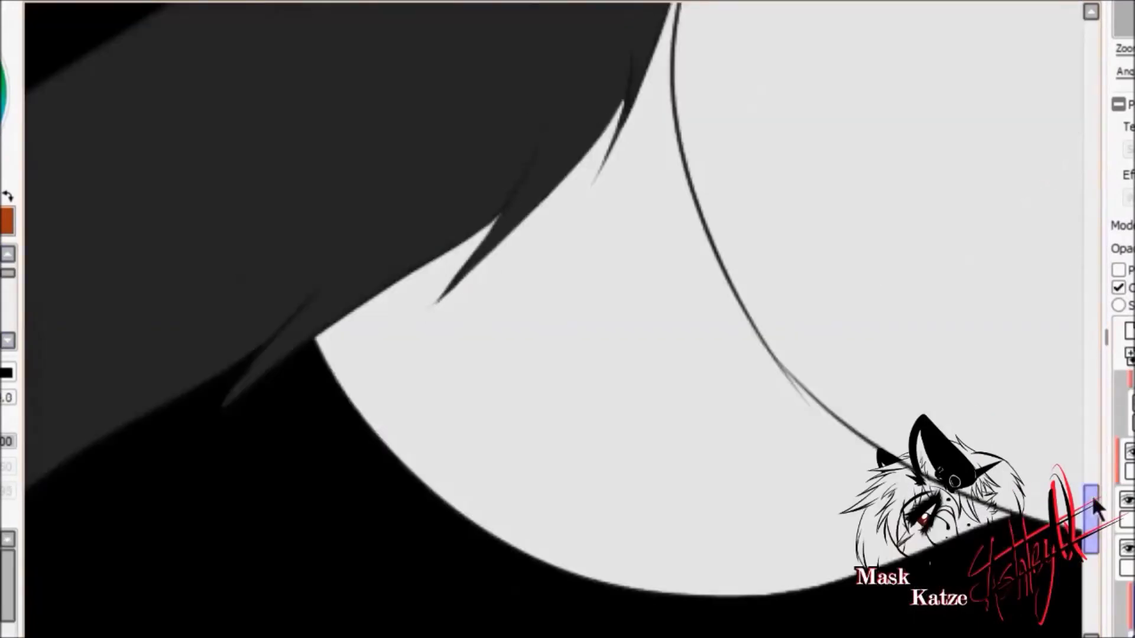
scroll(636, 220, "up", 3)
scroll(636, 220, "up", 5)
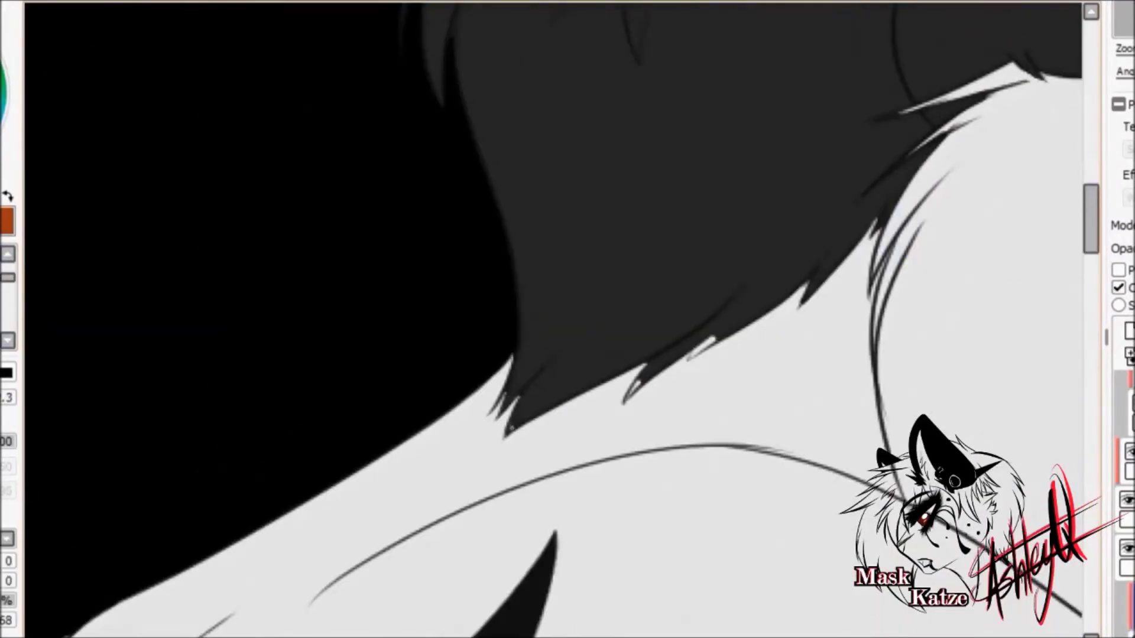
left_click_drag(1093, 248, 1092, 186)
Step: Paint flat grey shadows over the arms, face, side of the torso, hip and thigh, leaving light areas uncovered
key("ctrl+0")
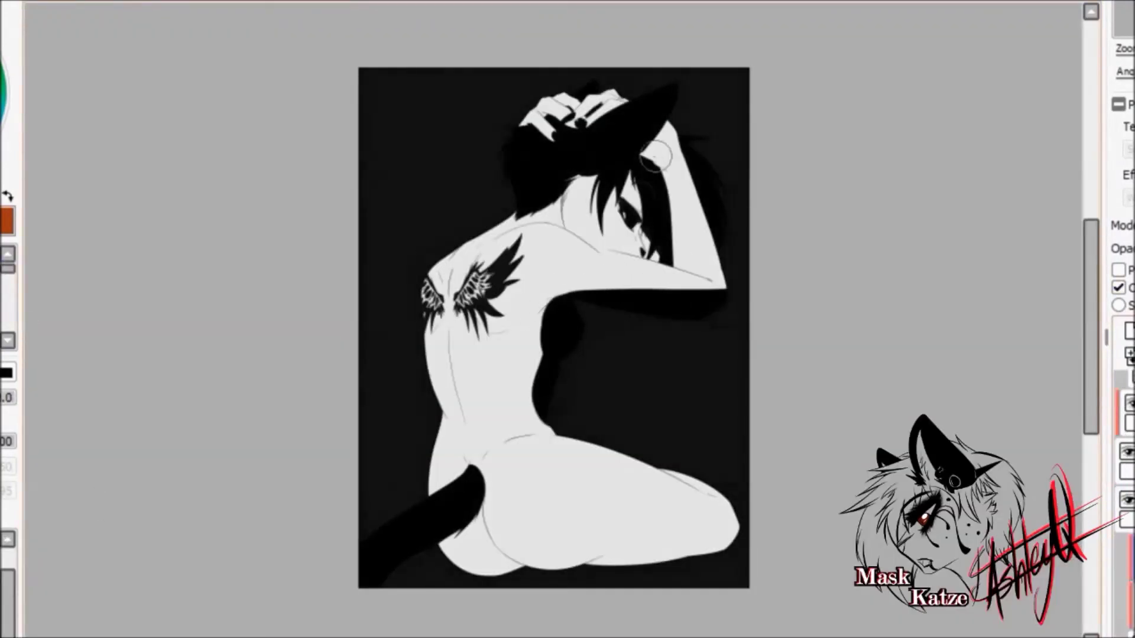
mouse_move(508, 145)
left_mouse_down()
mouse_move(594, 122)
mouse_move(700, 51)
mouse_move(524, 115)
mouse_move(433, 319)
mouse_move(453, 464)
left_mouse_up()
left_click_drag(365, 584, 473, 459)
mouse_move(650, 296)
left_mouse_down()
mouse_move(580, 307)
mouse_move(538, 363)
mouse_move(525, 452)
mouse_move(644, 442)
mouse_move(666, 322)
mouse_move(717, 248)
left_mouse_up()
mouse_move(626, 177)
left_mouse_down()
mouse_move(697, 241)
mouse_move(609, 159)
left_mouse_up()
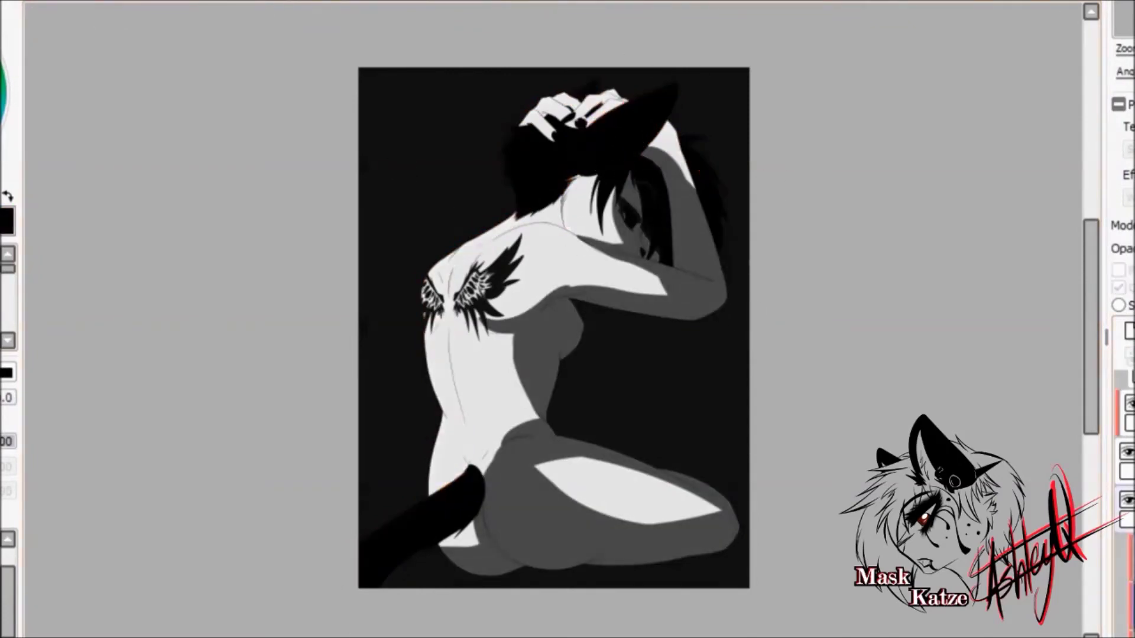
Step: Blend the hard shadow edges across the body and brush light highlights onto the near arm and thigh
mouse_move(520, 308)
left_mouse_down()
mouse_move(609, 296)
mouse_move(650, 266)
mouse_move(514, 329)
mouse_move(527, 448)
mouse_move(645, 520)
mouse_move(453, 537)
left_mouse_up()
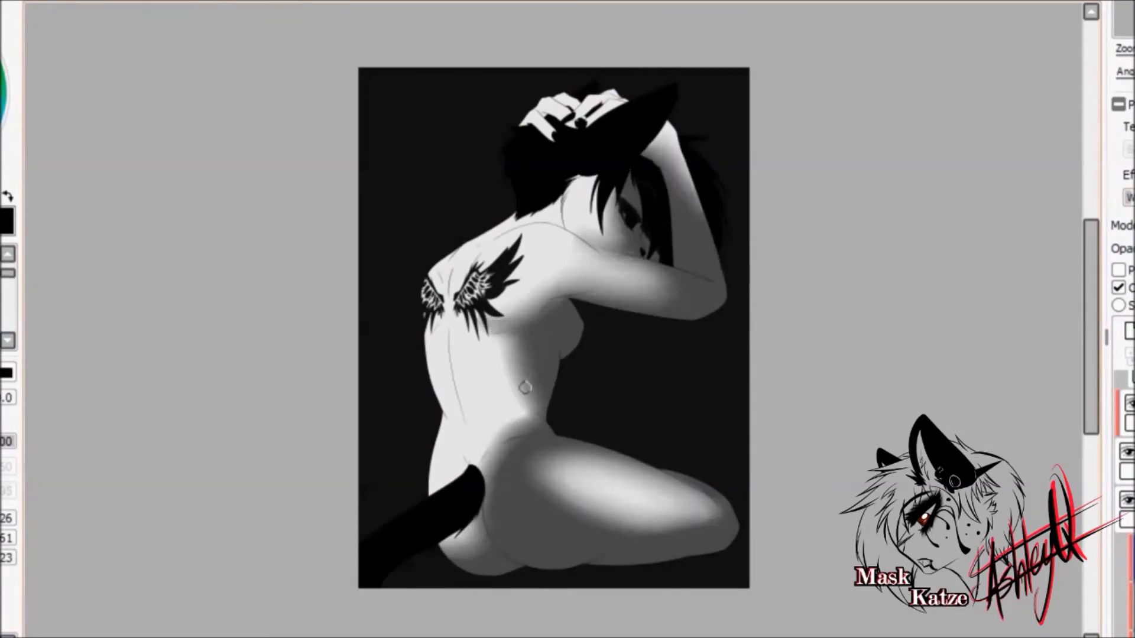
key("b")
key("ctrl+plus")
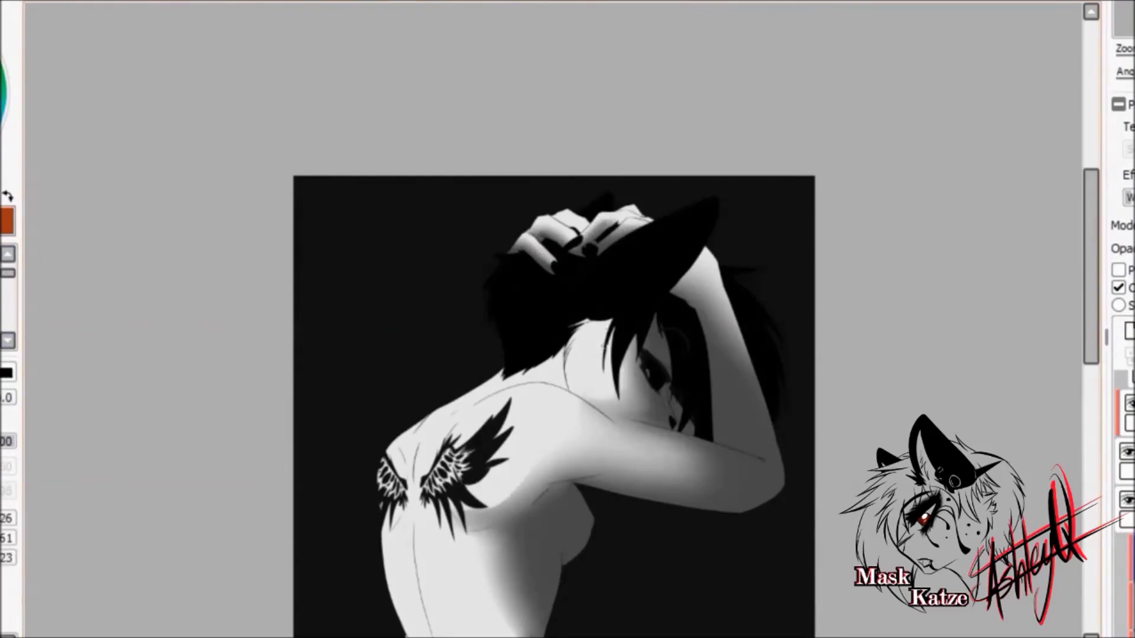
scroll(554, 324, "down", 3)
scroll(615, 476, "down", 1)
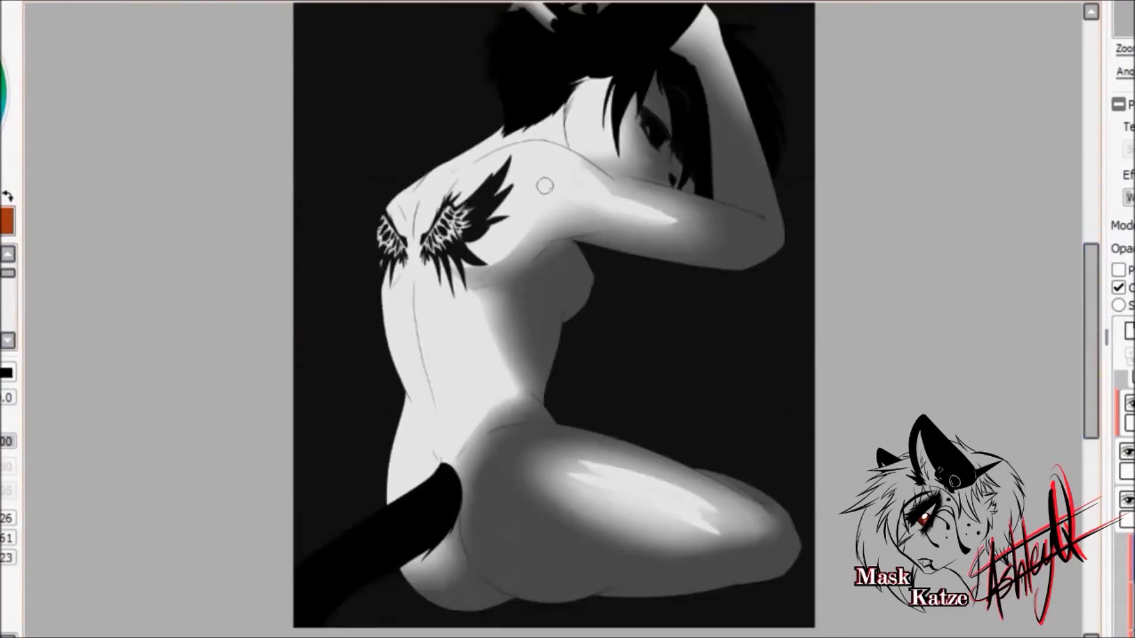
Step: Brush soft grey shading along the spine, between the shoulder blades and above the base of the tail
left_click_drag(421, 194, 441, 426)
left_click_drag(421, 192, 441, 427)
left_click_drag(416, 234, 442, 417)
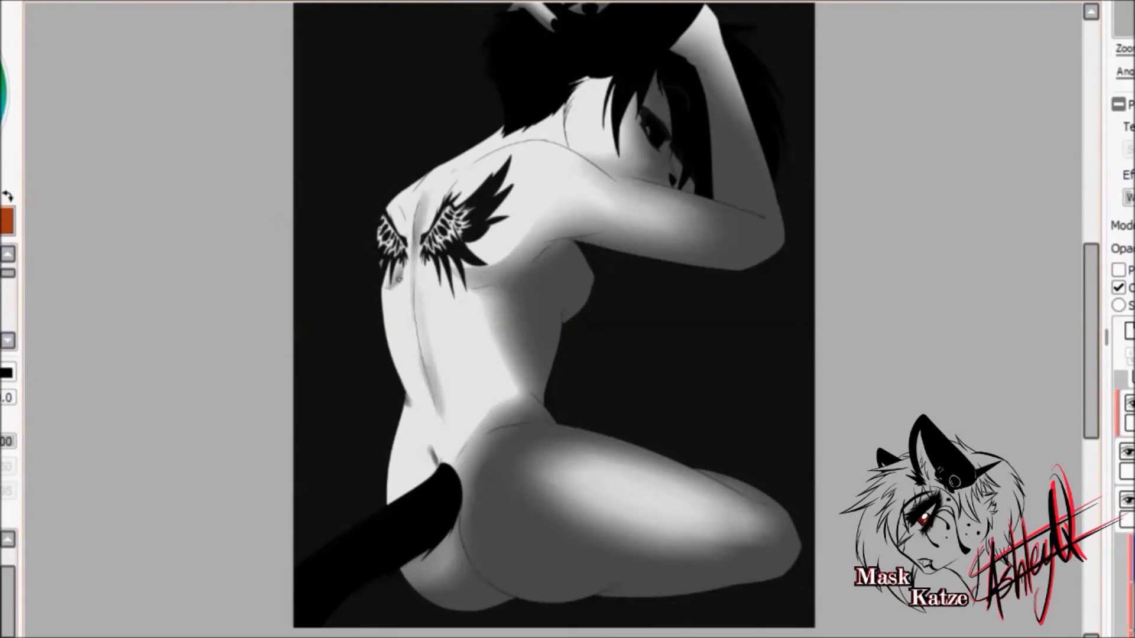
Step: Paint grey highlights on the back hair, ear rims and ear piercings, and blend them into the black
scroll(504, 182, "up", 1)
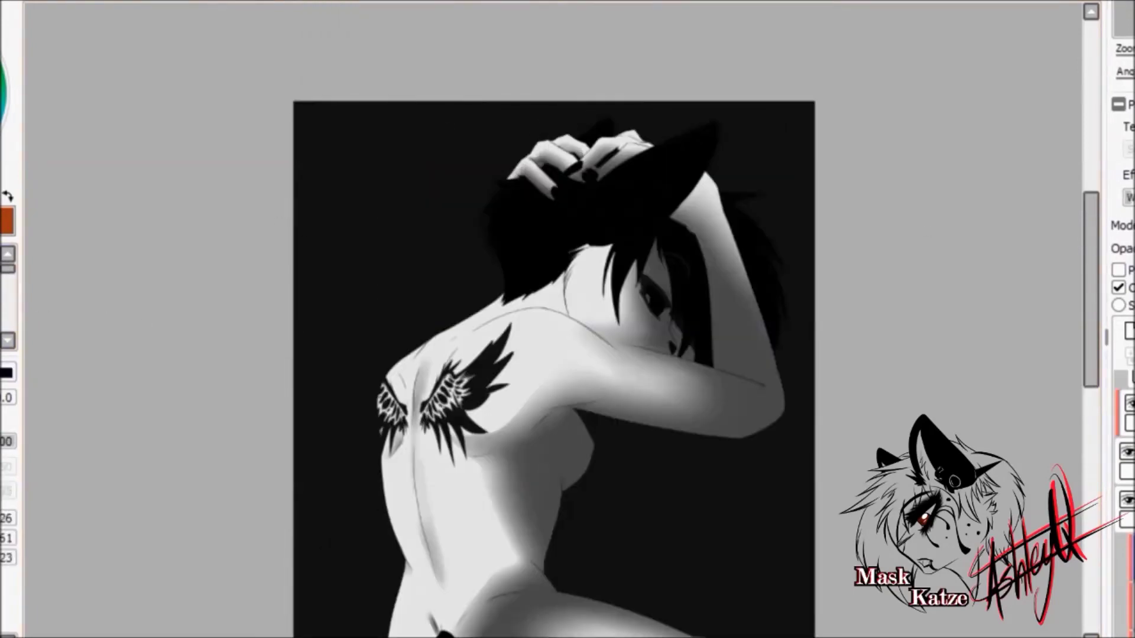
scroll(504, 195, "down", 3)
key("ctrl+plus")
left_click_drag(488, 208, 499, 366)
left_click_drag(582, 278, 795, 107)
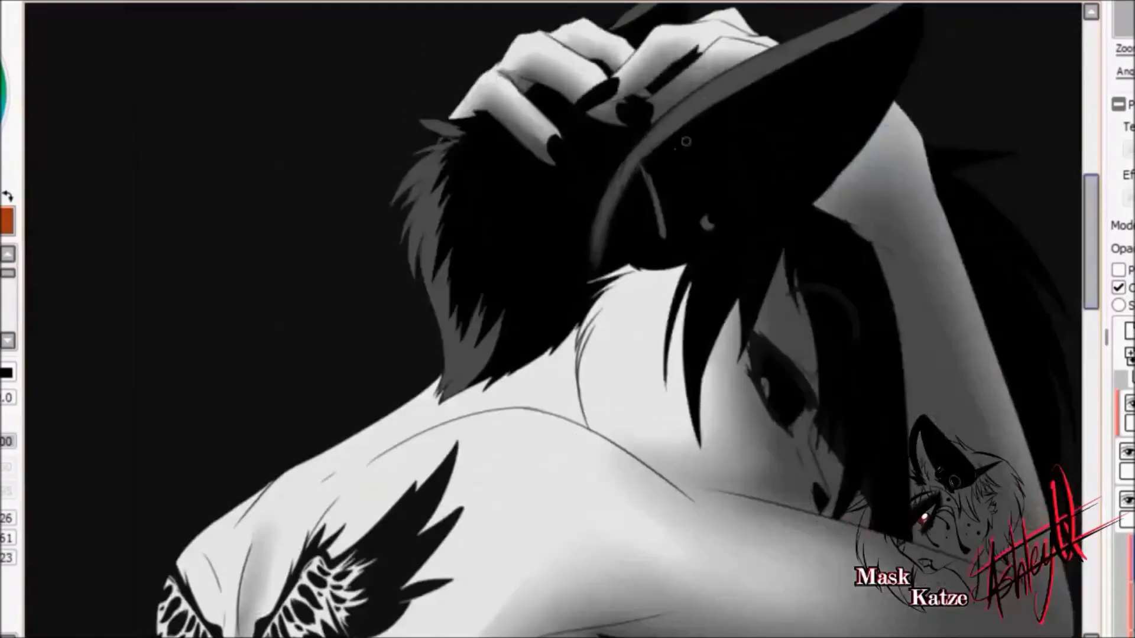
scroll(686, 142, "up", 3)
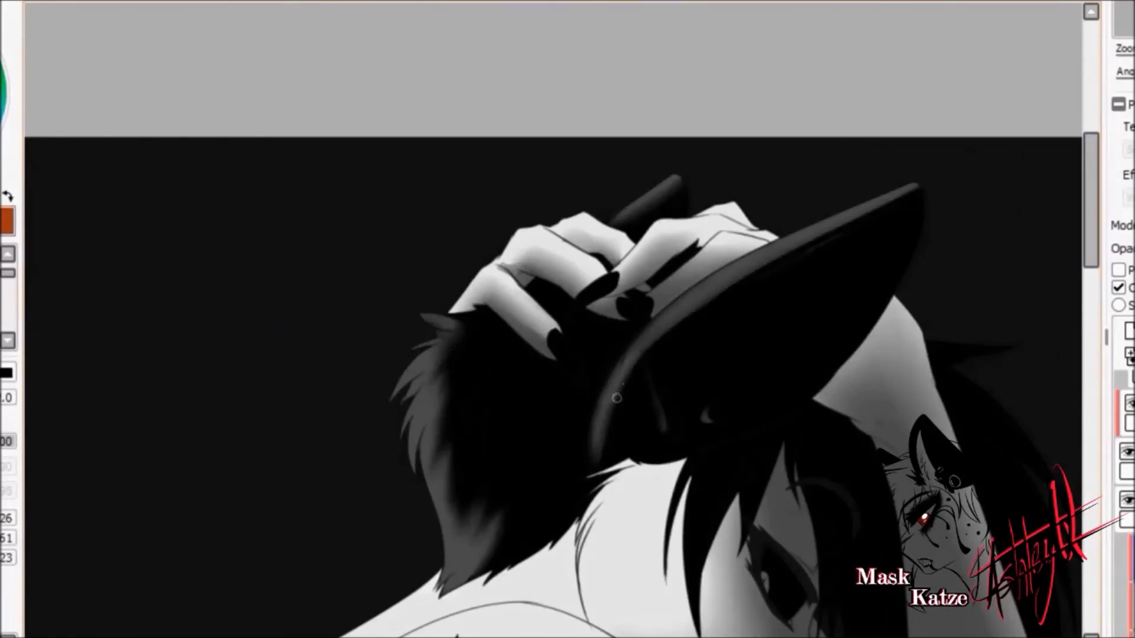
Step: Paint dark grey highlight strands into the back hair and a soft grey highlight along the upper edge of the tail
scroll(698, 180, "down", 3)
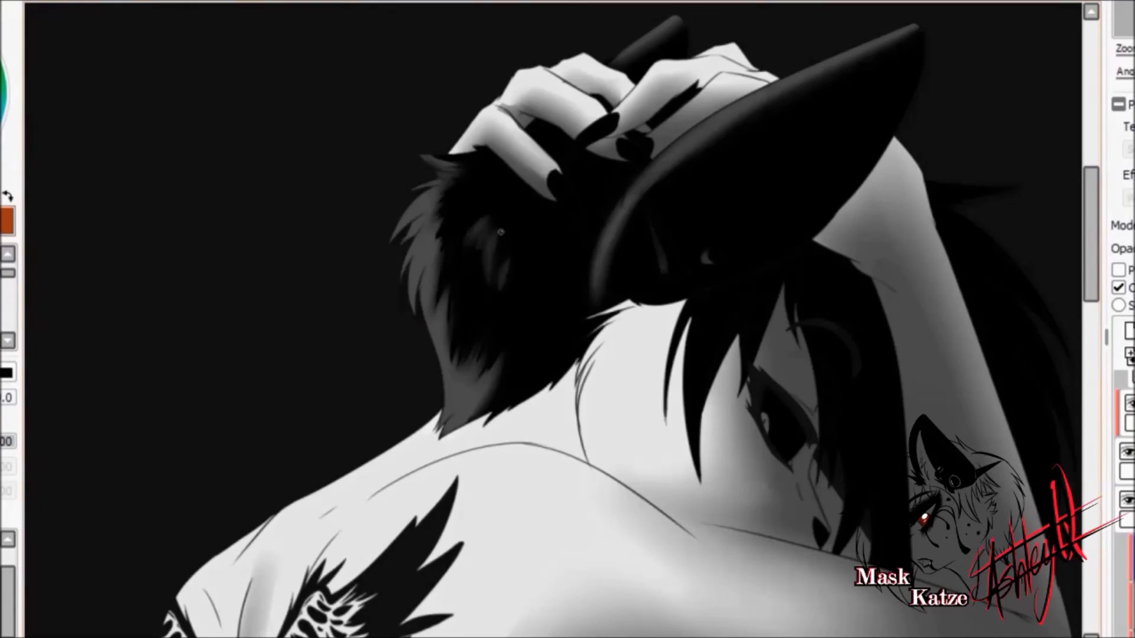
scroll(518, 208, "down", 3)
scroll(518, 209, "down", 3)
scroll(232, 447, "up", 3)
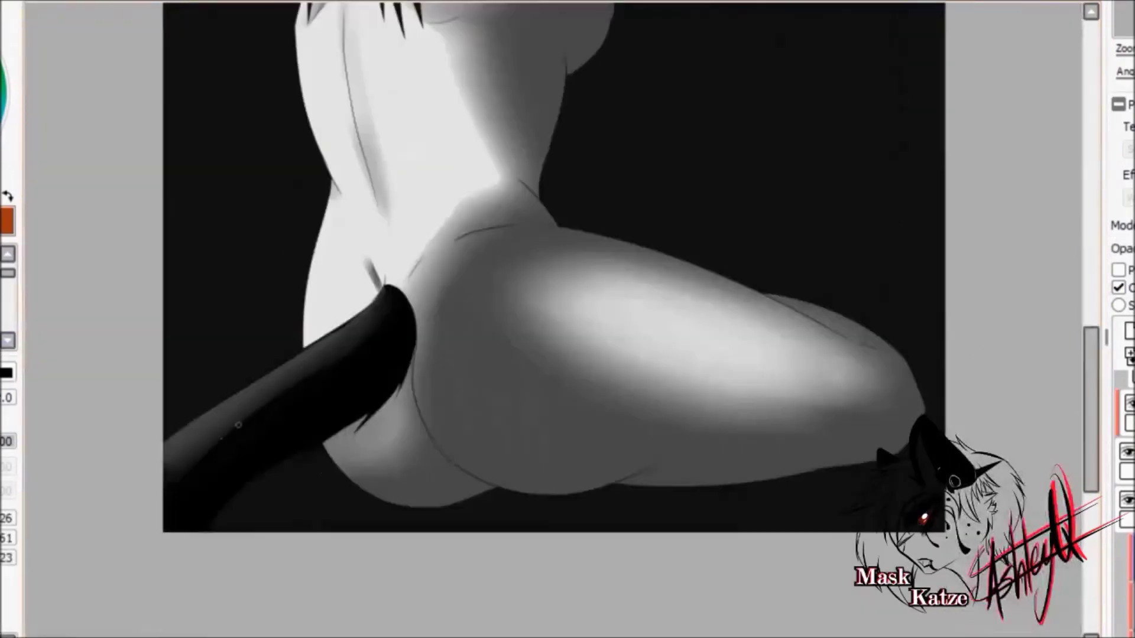
Step: Color the iris of the visible eye red within the black eye area
scroll(554, 266, "down", 3)
scroll(473, 295, "up", 3)
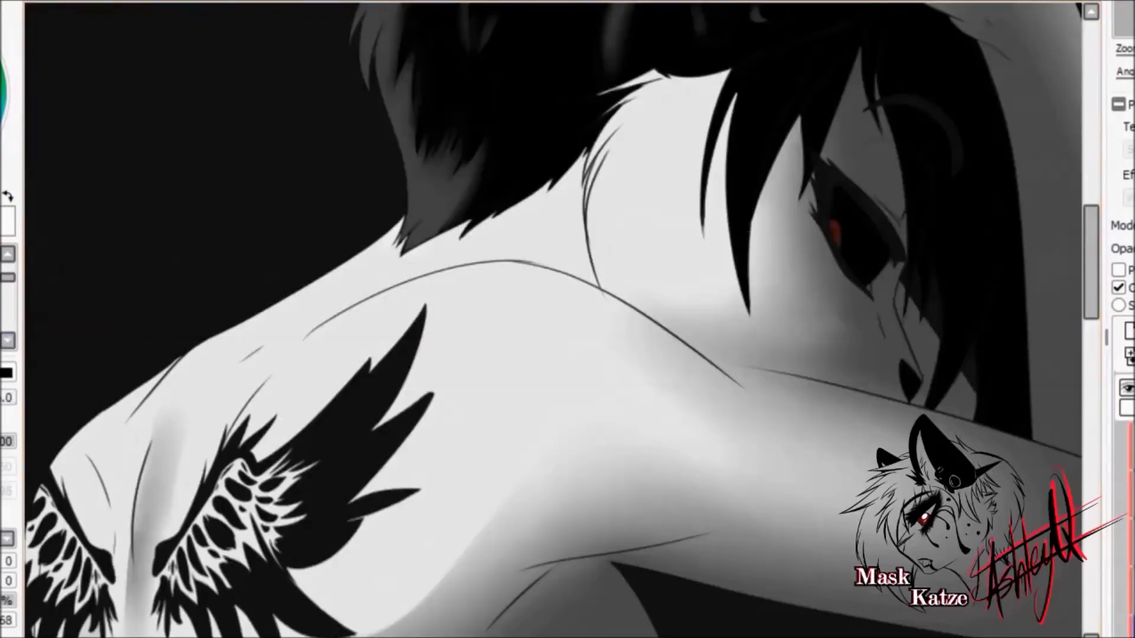
scroll(880, 171, "down", 3)
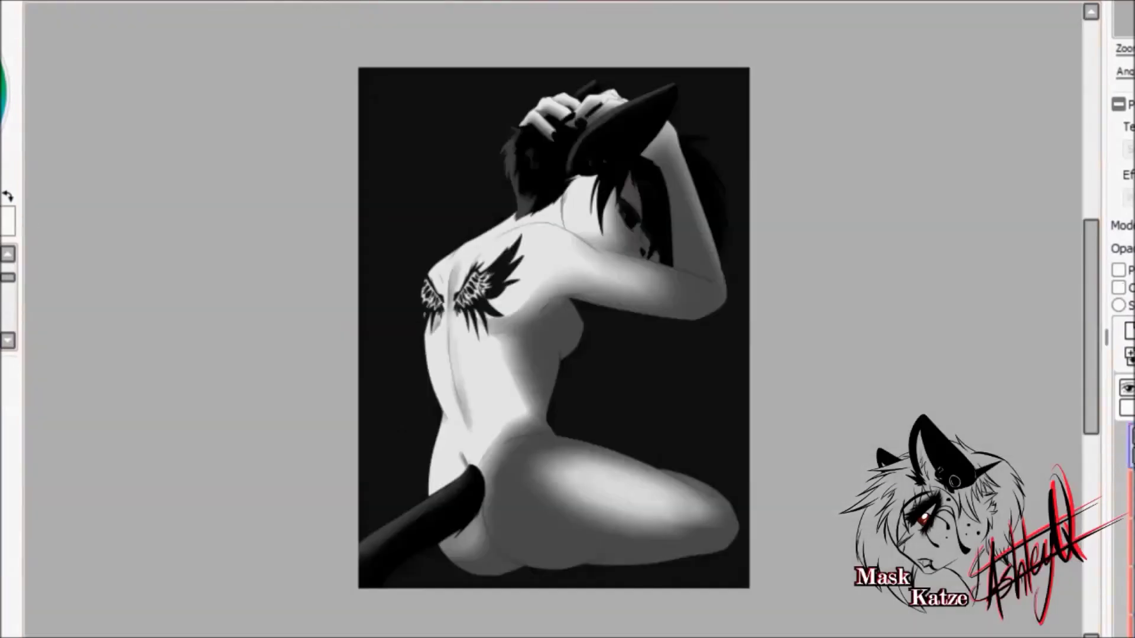
scroll(592, 178, "up", 3)
scroll(1090, 175, "down", 1)
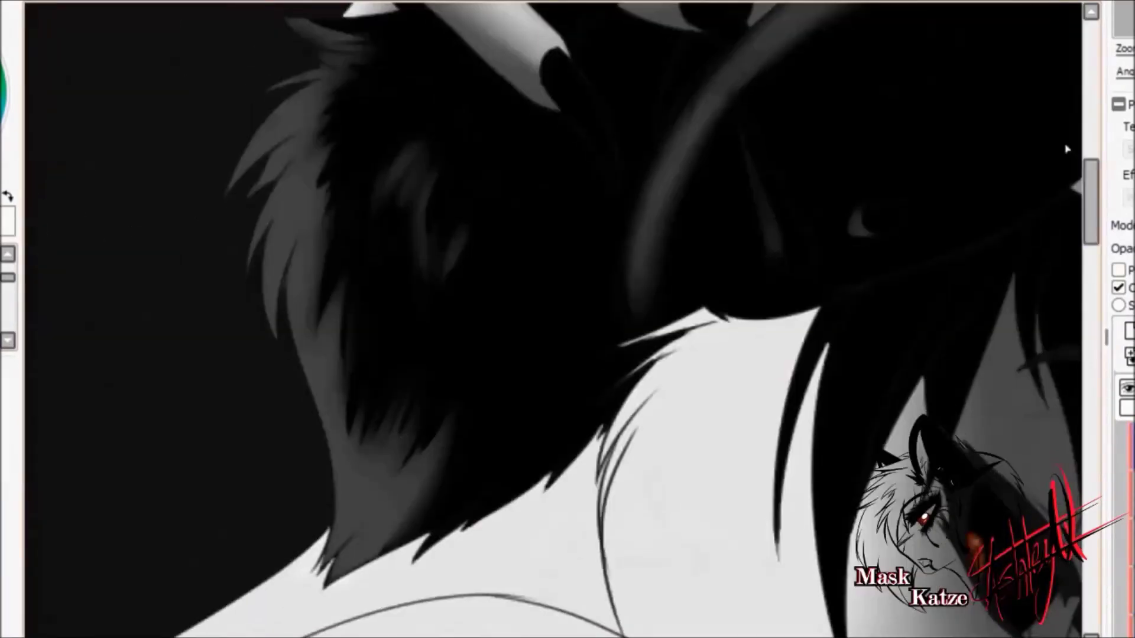
scroll(456, 283, "down", 3)
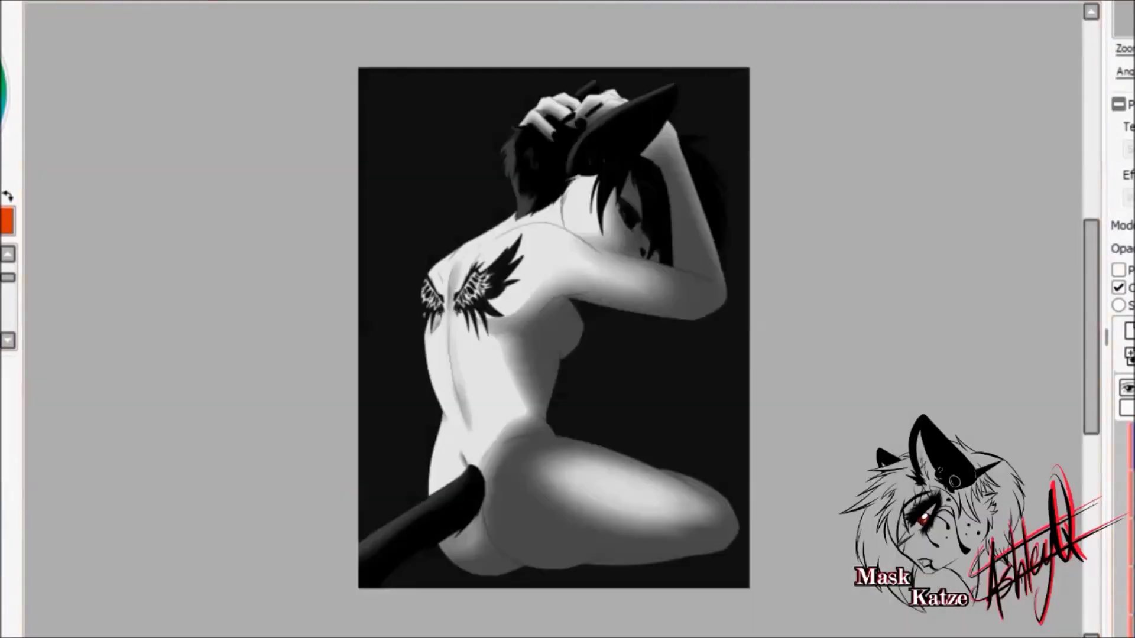
Step: Darken the outer background to black with a large soft brush, leaving a faint dark grey glow behind the figure
left_click_drag(558, 418, 620, 485)
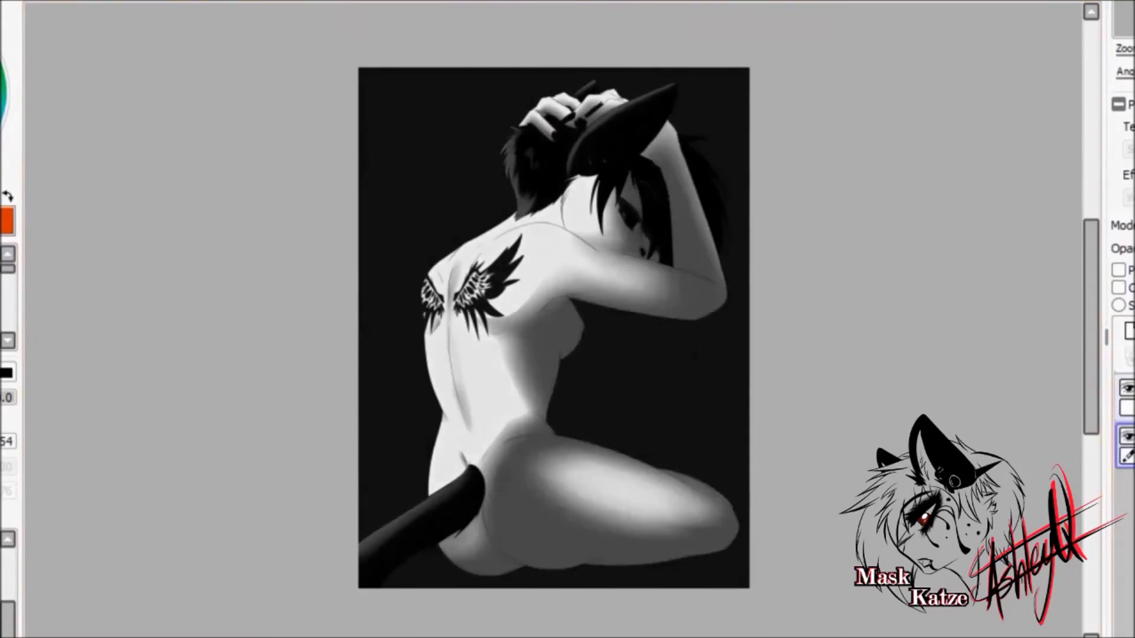
left_click_drag(431, 566, 680, 562)
left_click_drag(698, 461, 710, 89)
left_click_drag(592, 118, 414, 148)
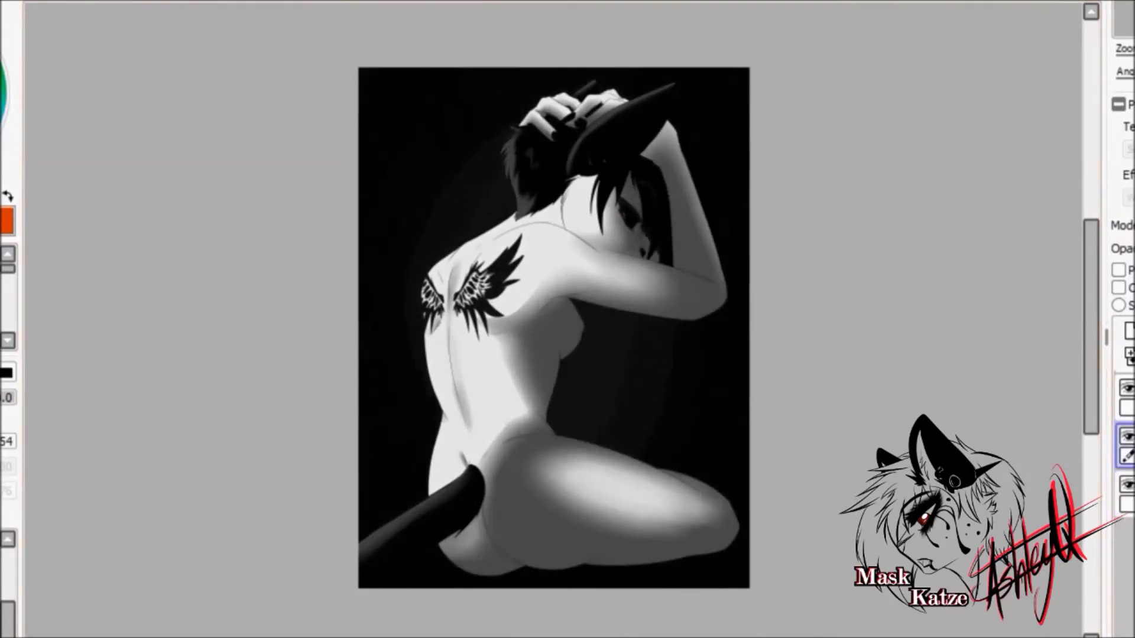
left_click(1118, 288)
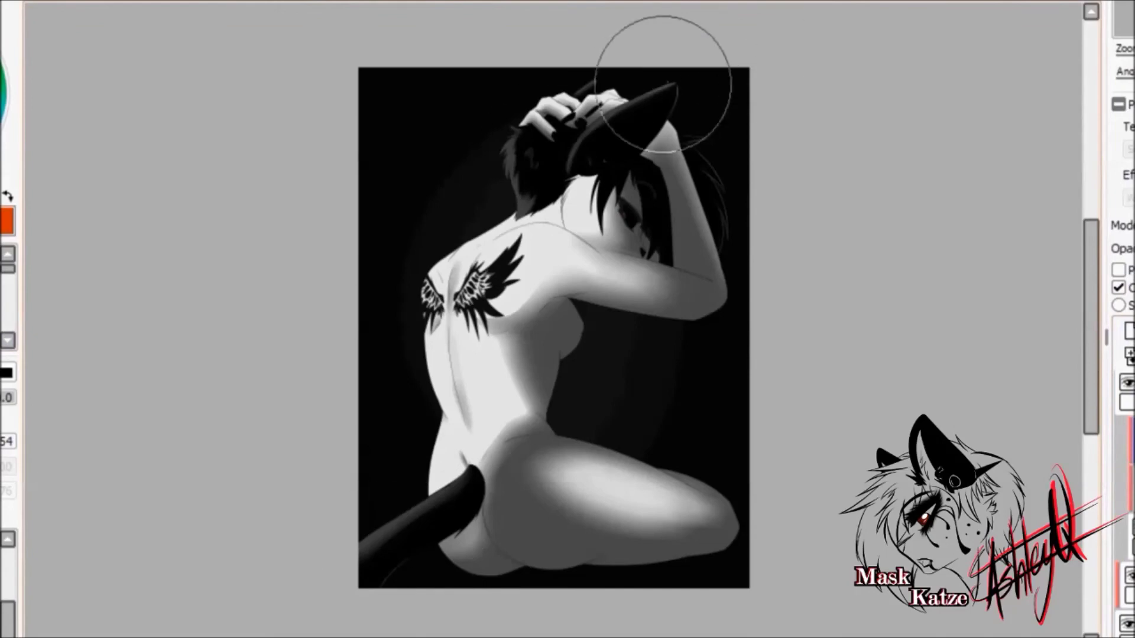
Step: Paint a thin red blood tear running from the eye down the cheek to the arm
scroll(555, 319, "up", 2)
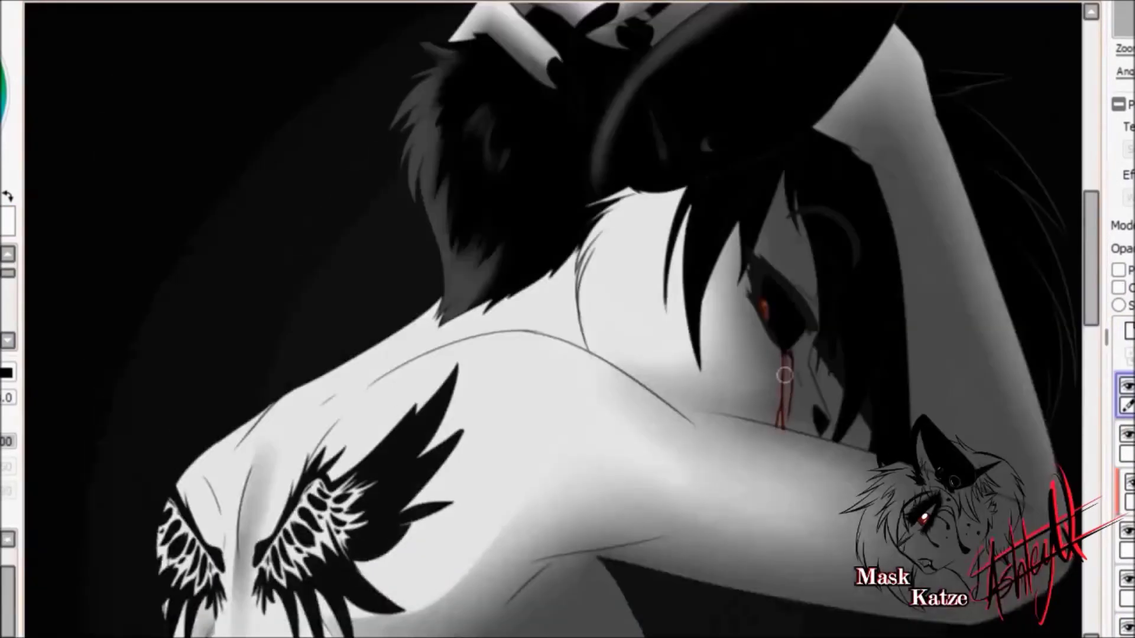
left_click_drag(781, 426, 787, 350)
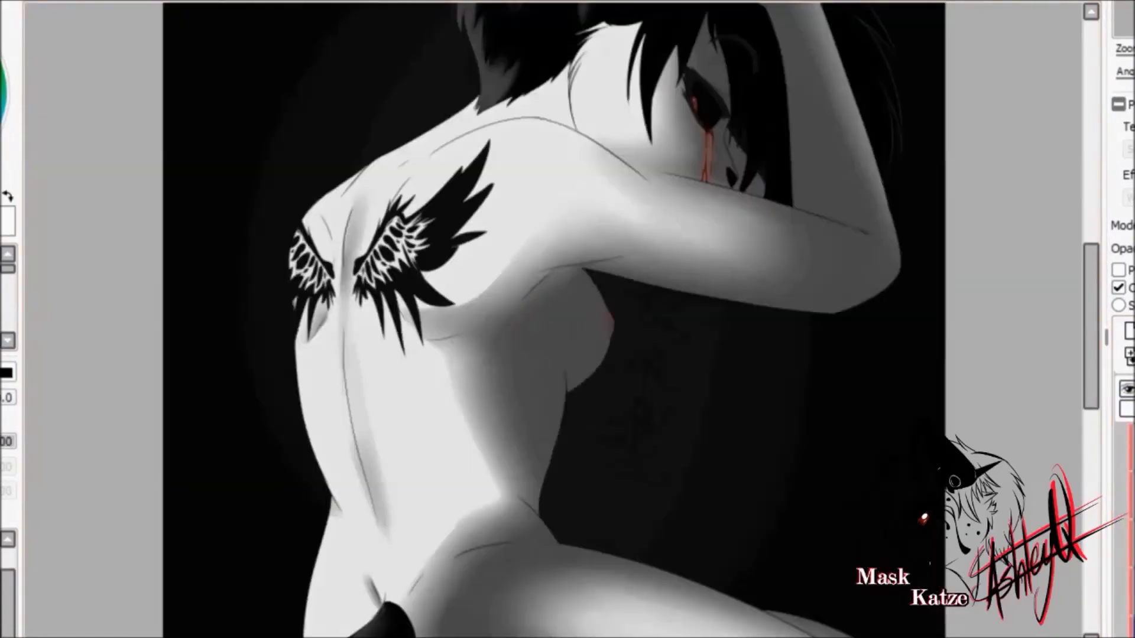
Step: Undo the red streak along the back and brush blotchy red blood stains onto the cheek, elbow and raised arm
scroll(373, 308, "up", 3)
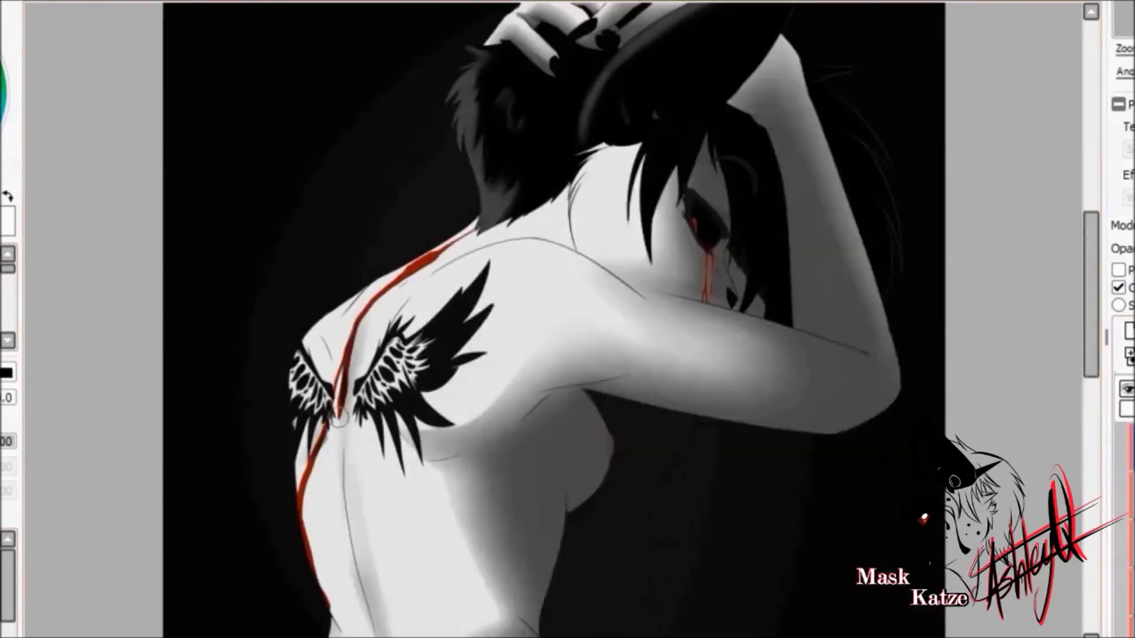
key("ctrl+z")
mouse_move(668, 231)
left_mouse_down()
mouse_move(698, 260)
mouse_move(792, 472)
mouse_move(770, 107)
left_mouse_up()
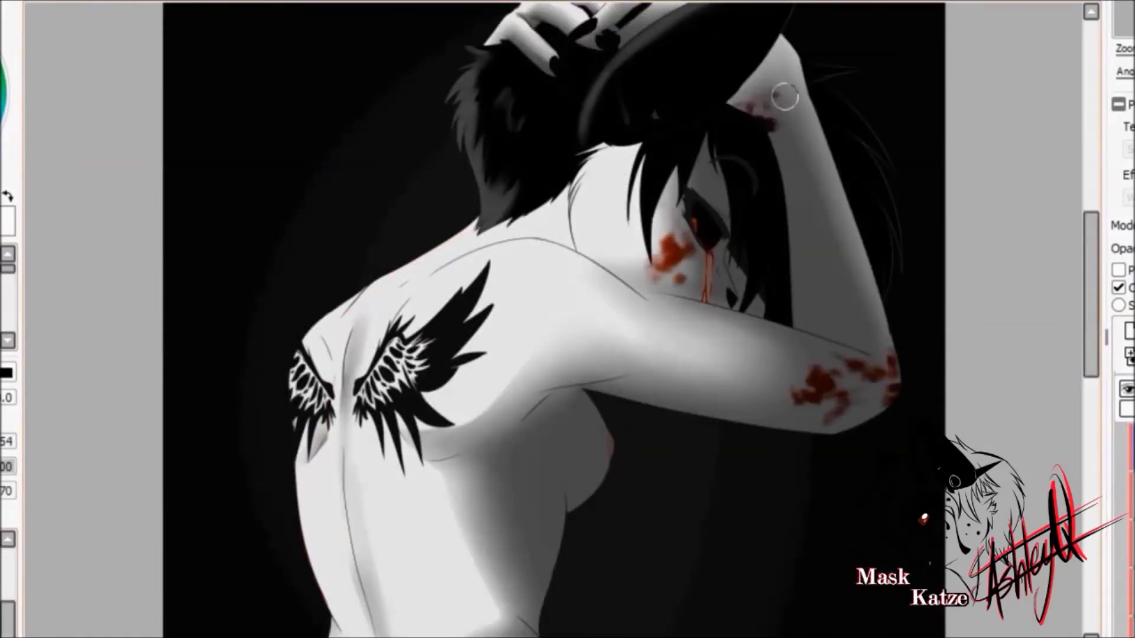